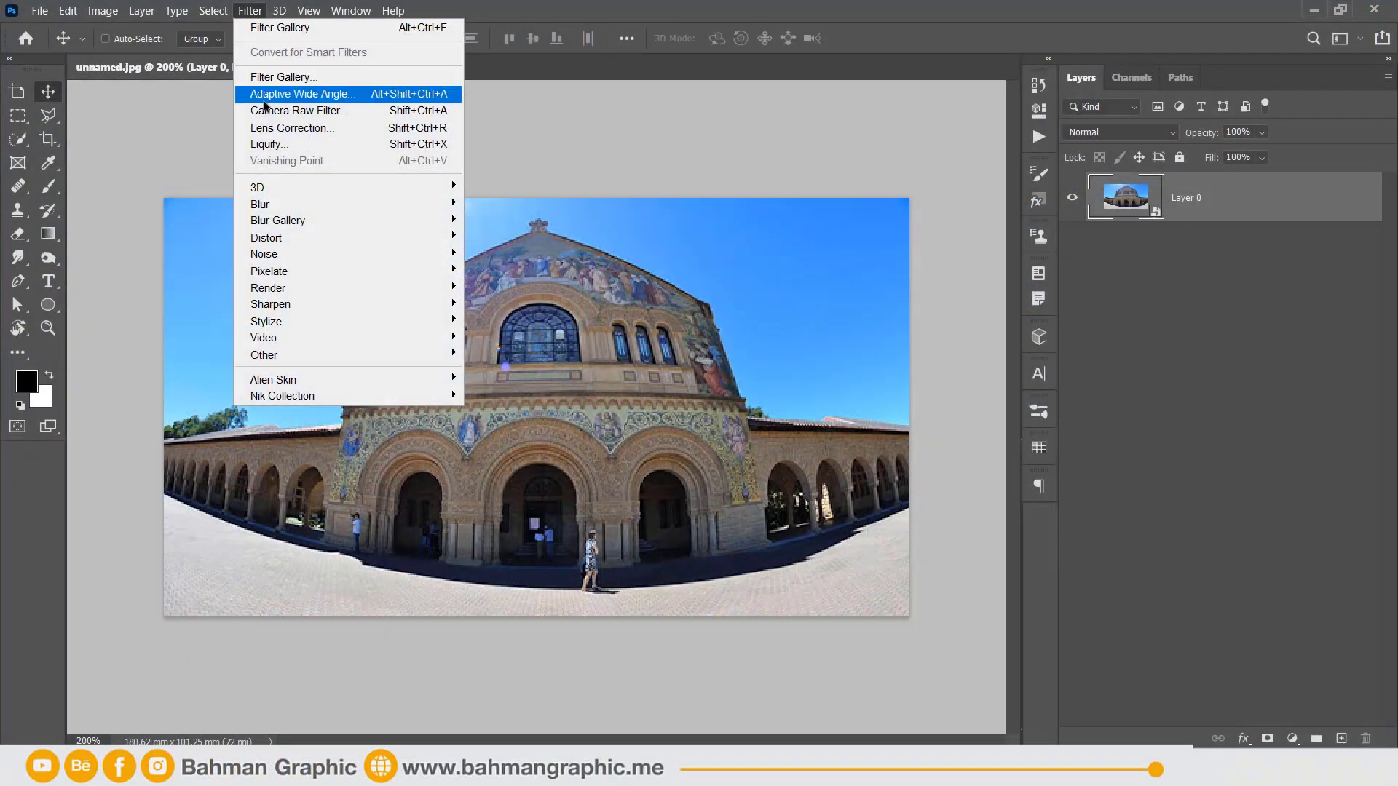
- Open the Adaptive Wide Angle filter on the fisheye church photo
{"action": "left_click", "coordinate": [266, 94]}
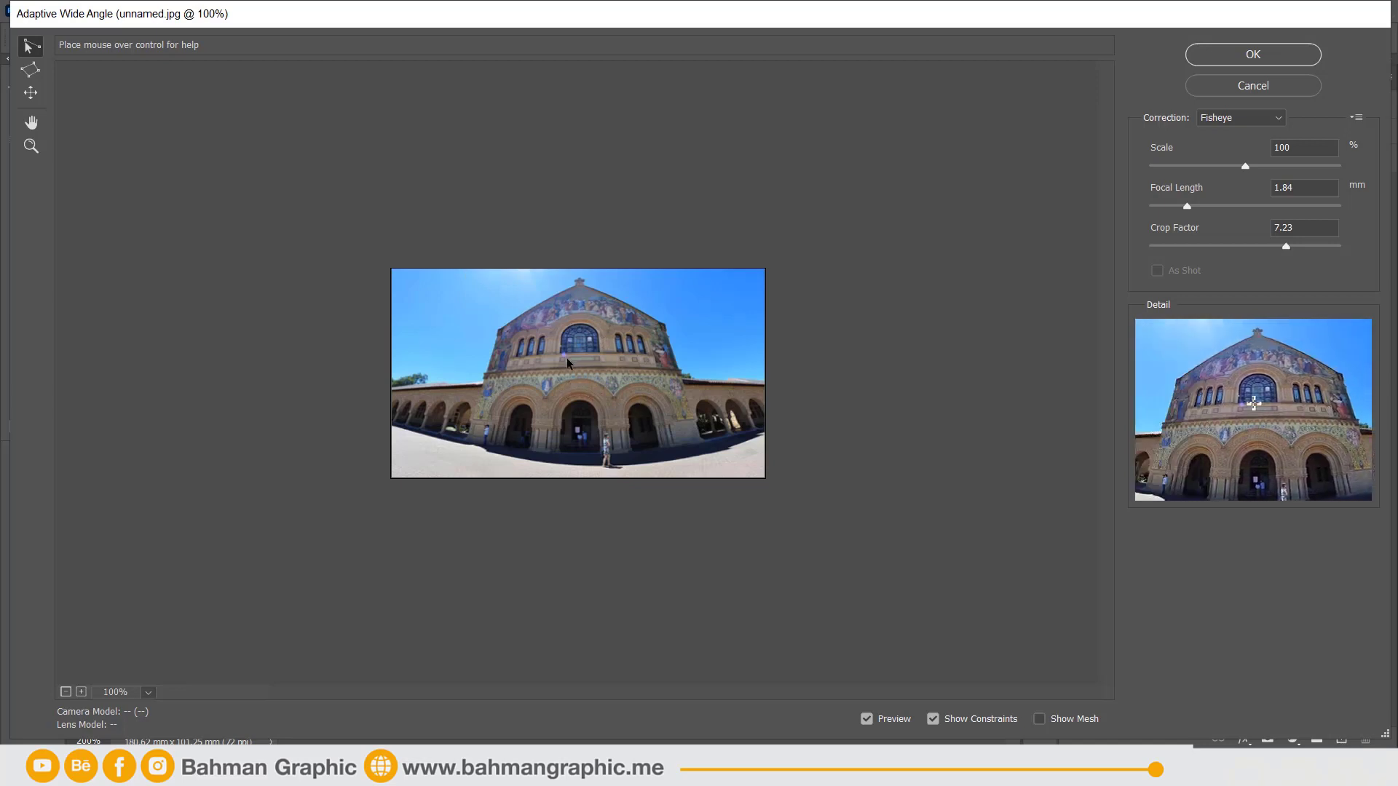
- Zoom the Adaptive Wide Angle preview of the church to 200%
{"action": "key", "text": "ctrl+plus"}
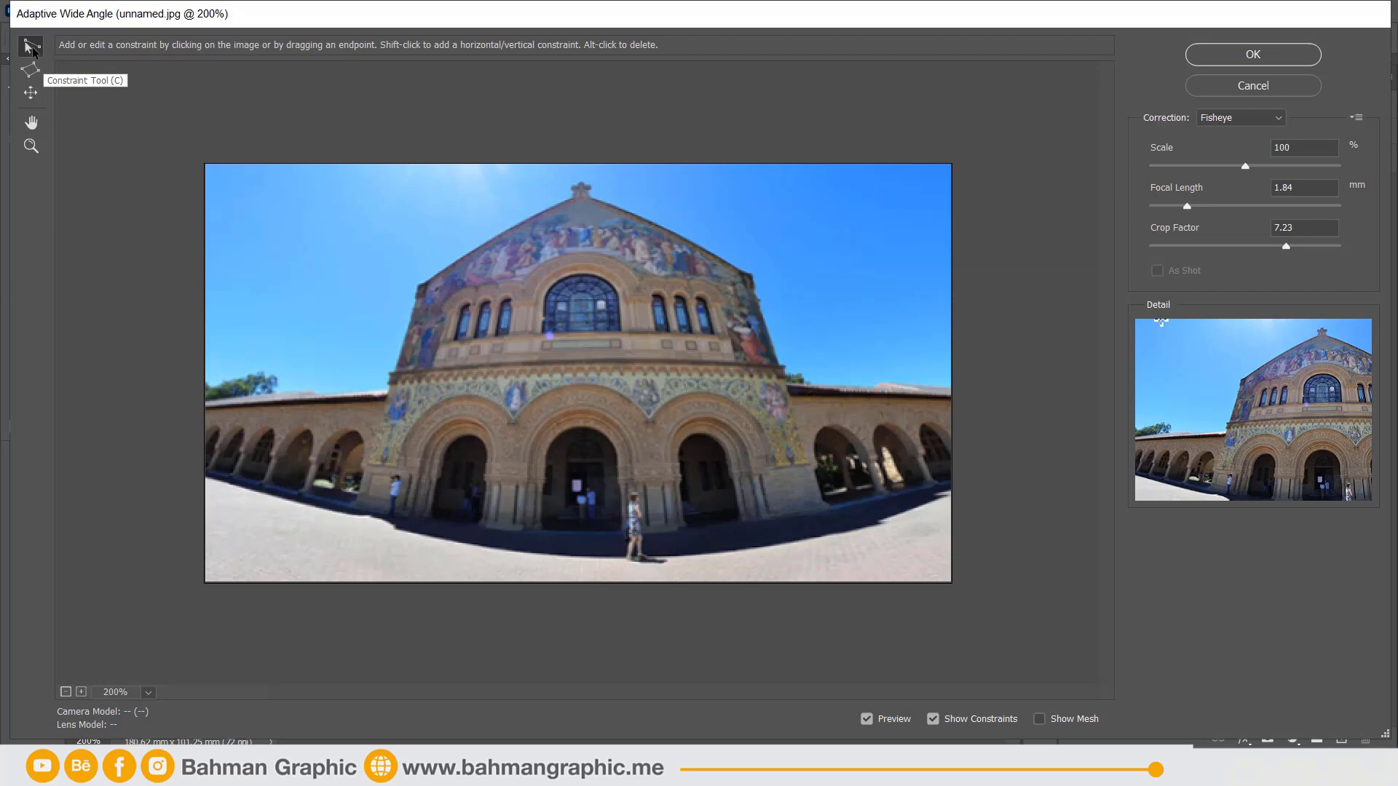
- Draw constraints along the gable's right and left rooflines and along the building's base
{"action": "left_click", "coordinate": [589, 196]}
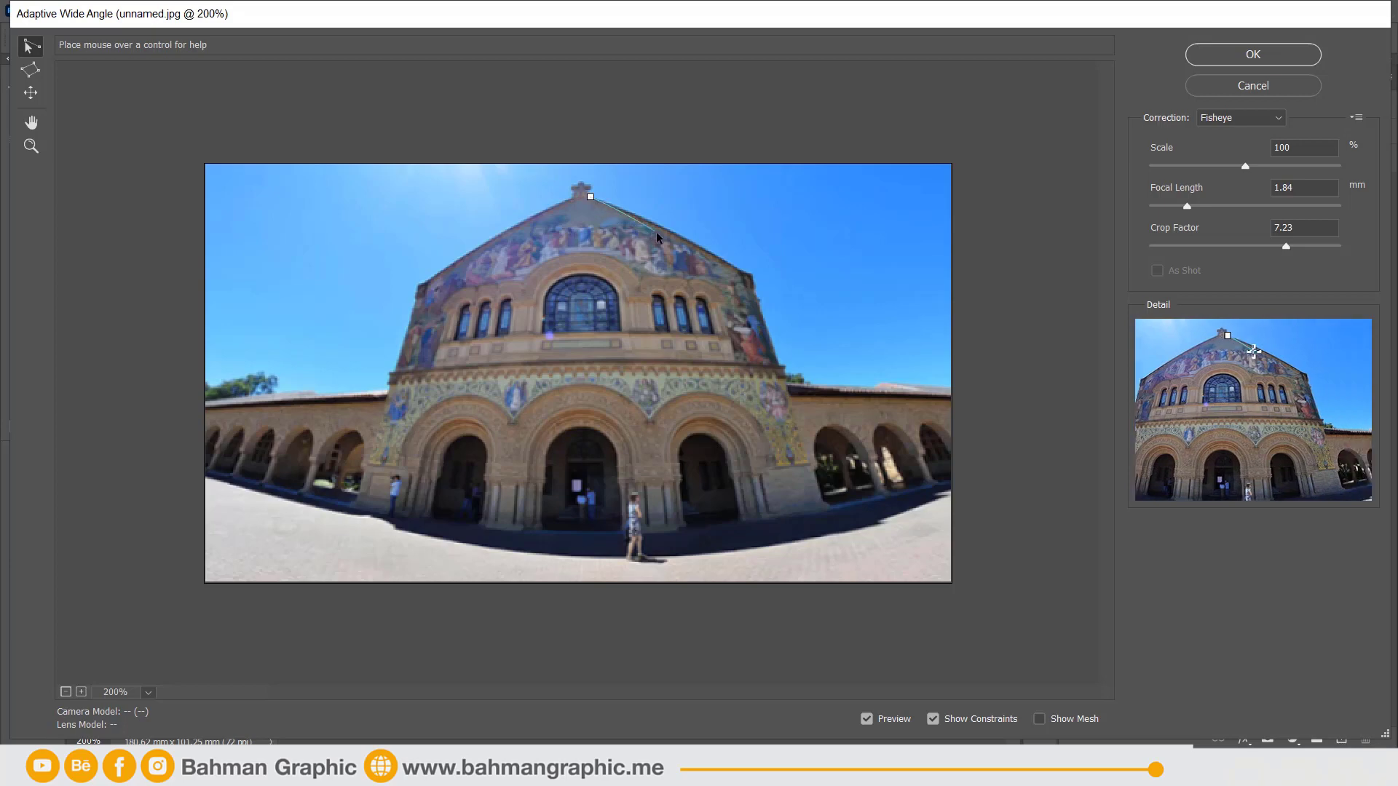
{"action": "left_click", "coordinate": [753, 279]}
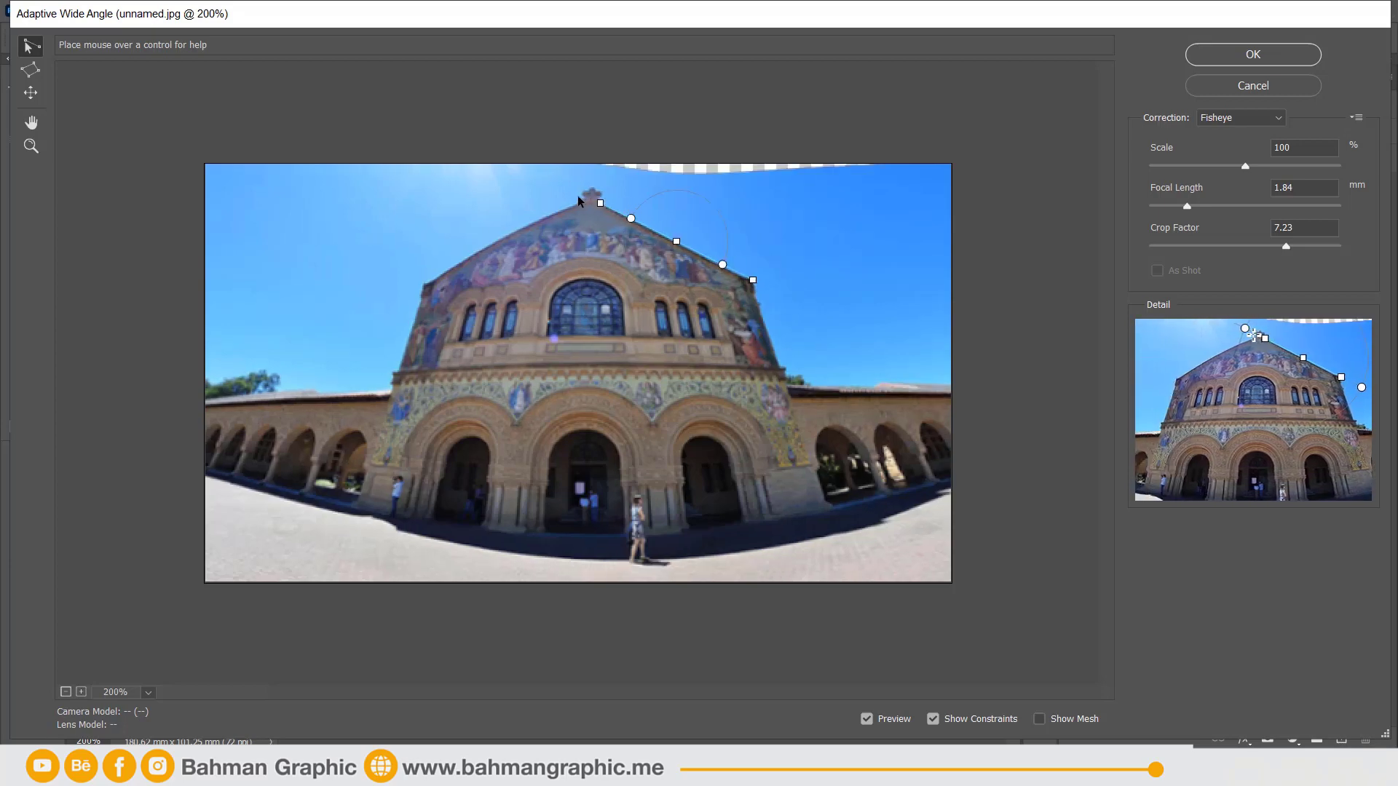
{"action": "left_click", "coordinate": [582, 199]}
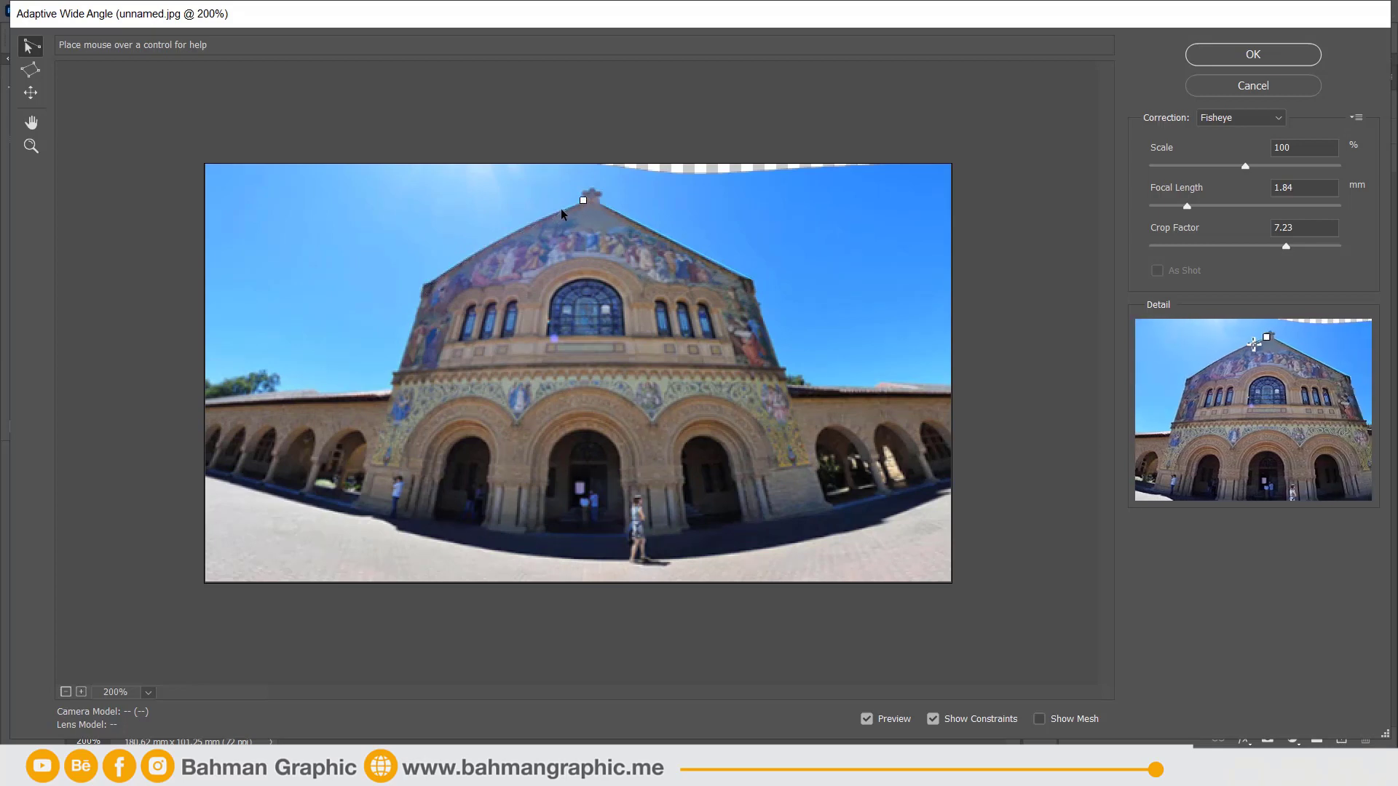
{"action": "left_click", "coordinate": [417, 288]}
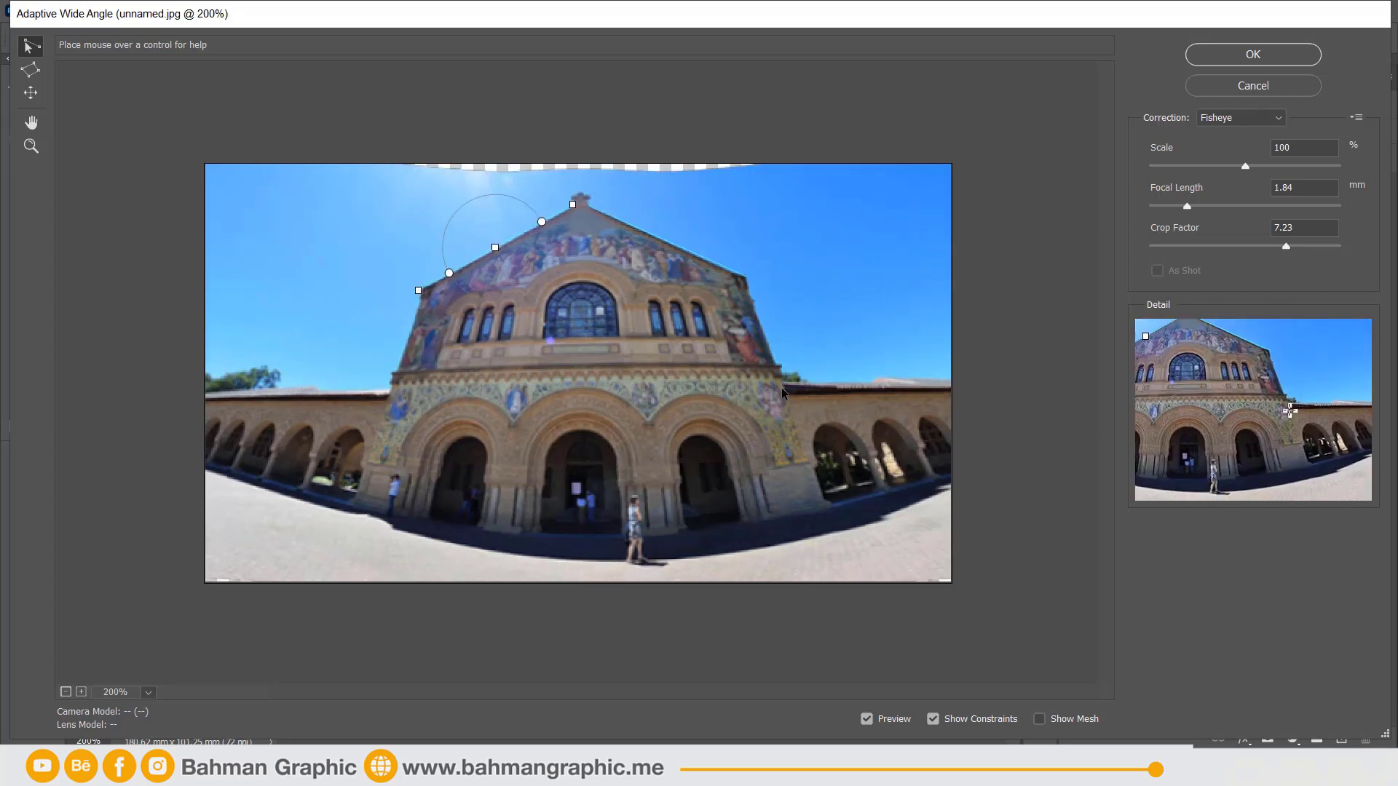
{"action": "left_click", "coordinate": [824, 504]}
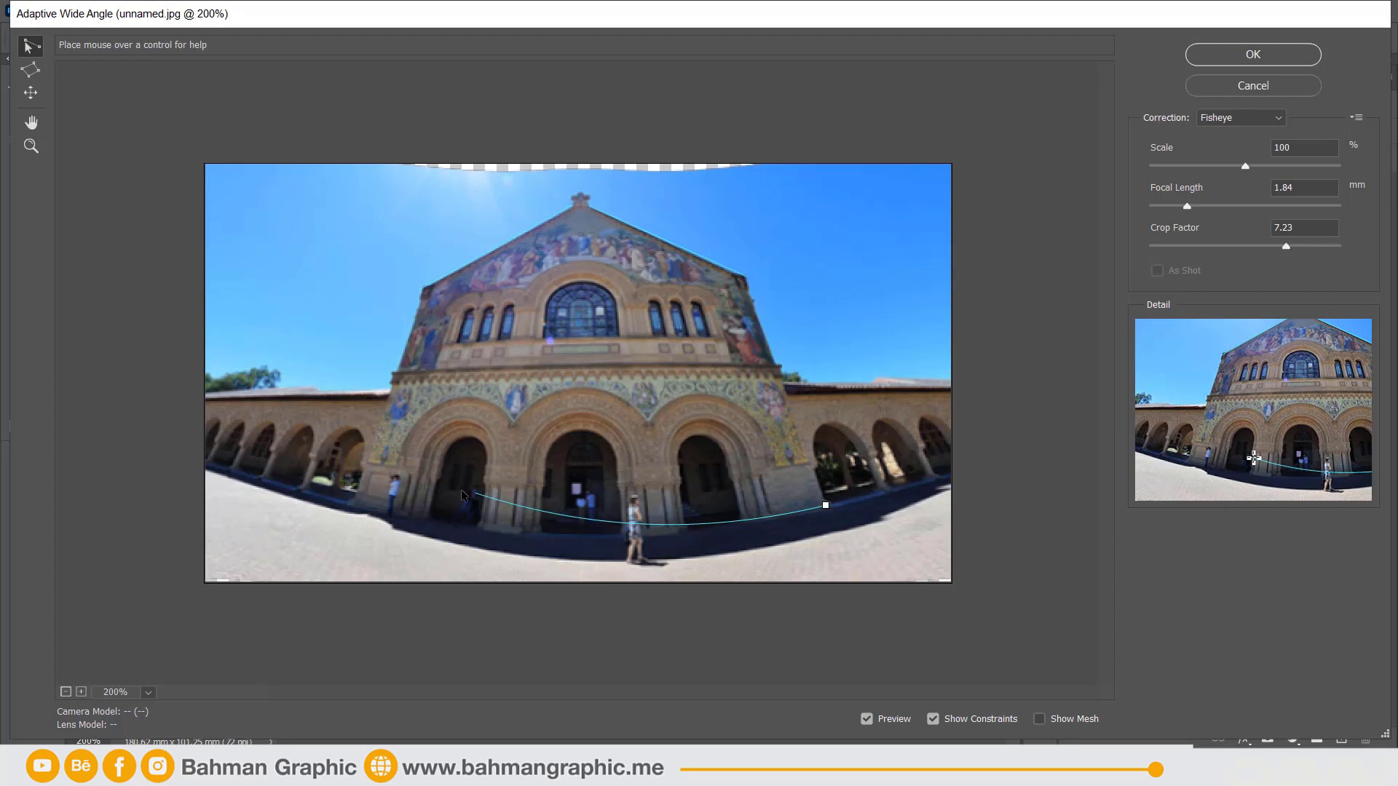
{"action": "left_click", "coordinate": [359, 502]}
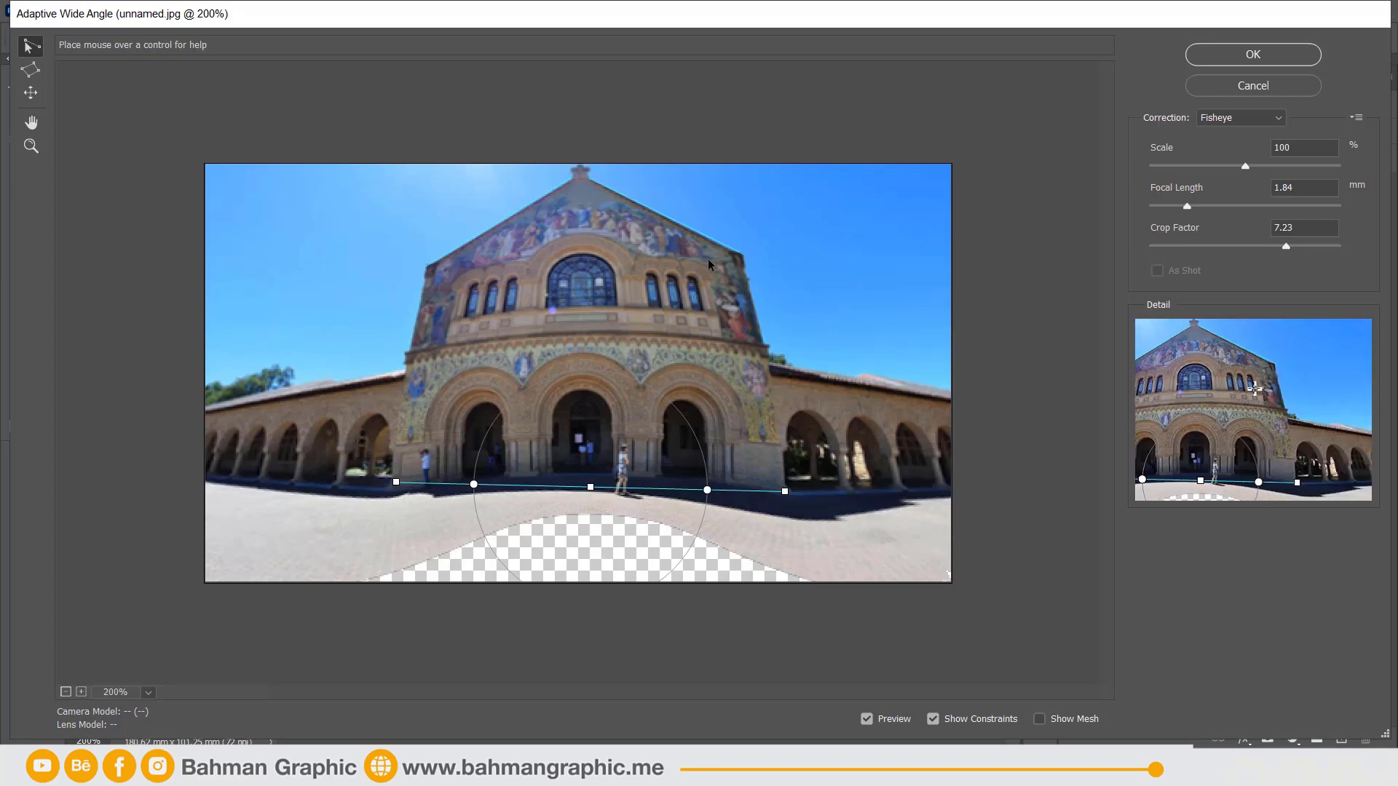
- Add constraints down the facade's right and left edges, then adjust the left-edge constraint
{"action": "left_click", "coordinate": [742, 259]}
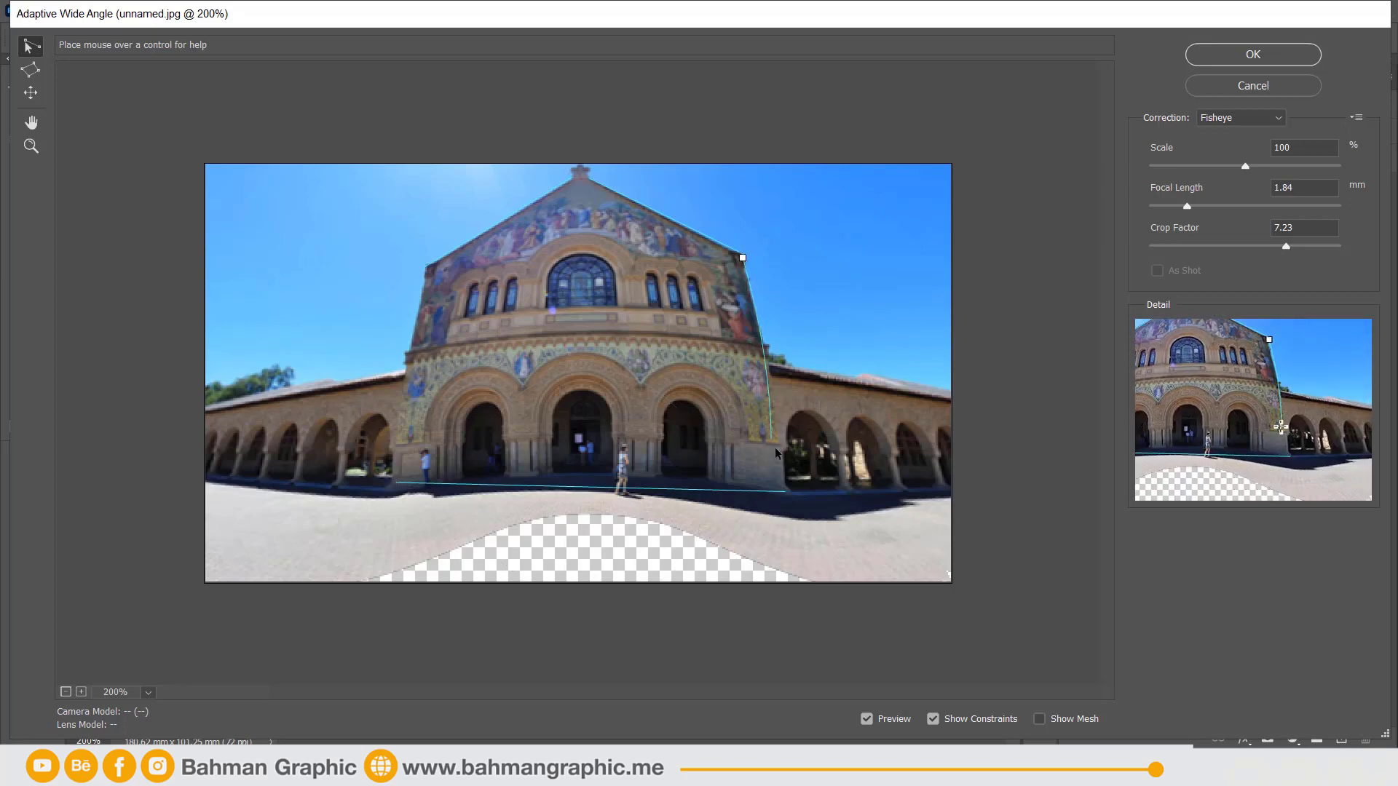
{"action": "left_click", "coordinate": [785, 499]}
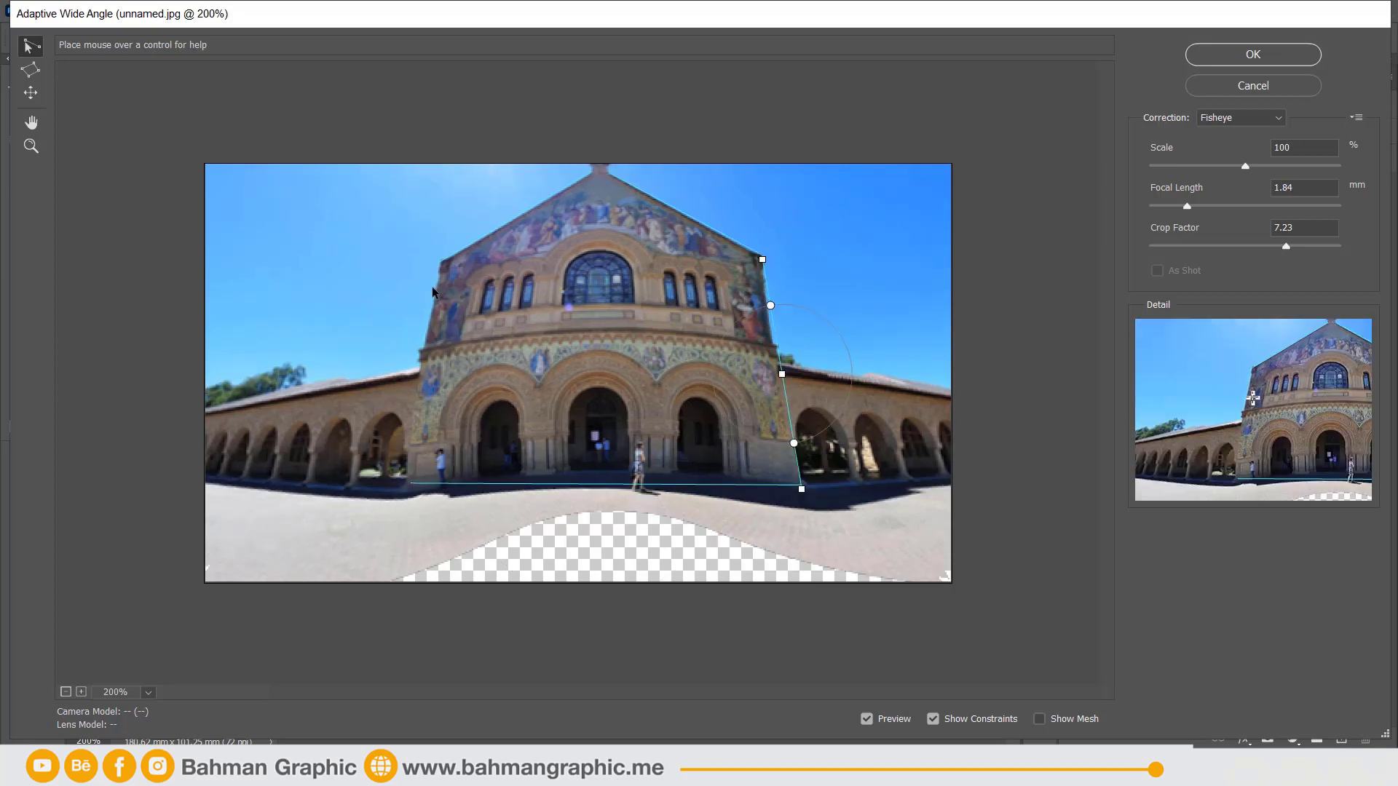
{"action": "left_click", "coordinate": [411, 439]}
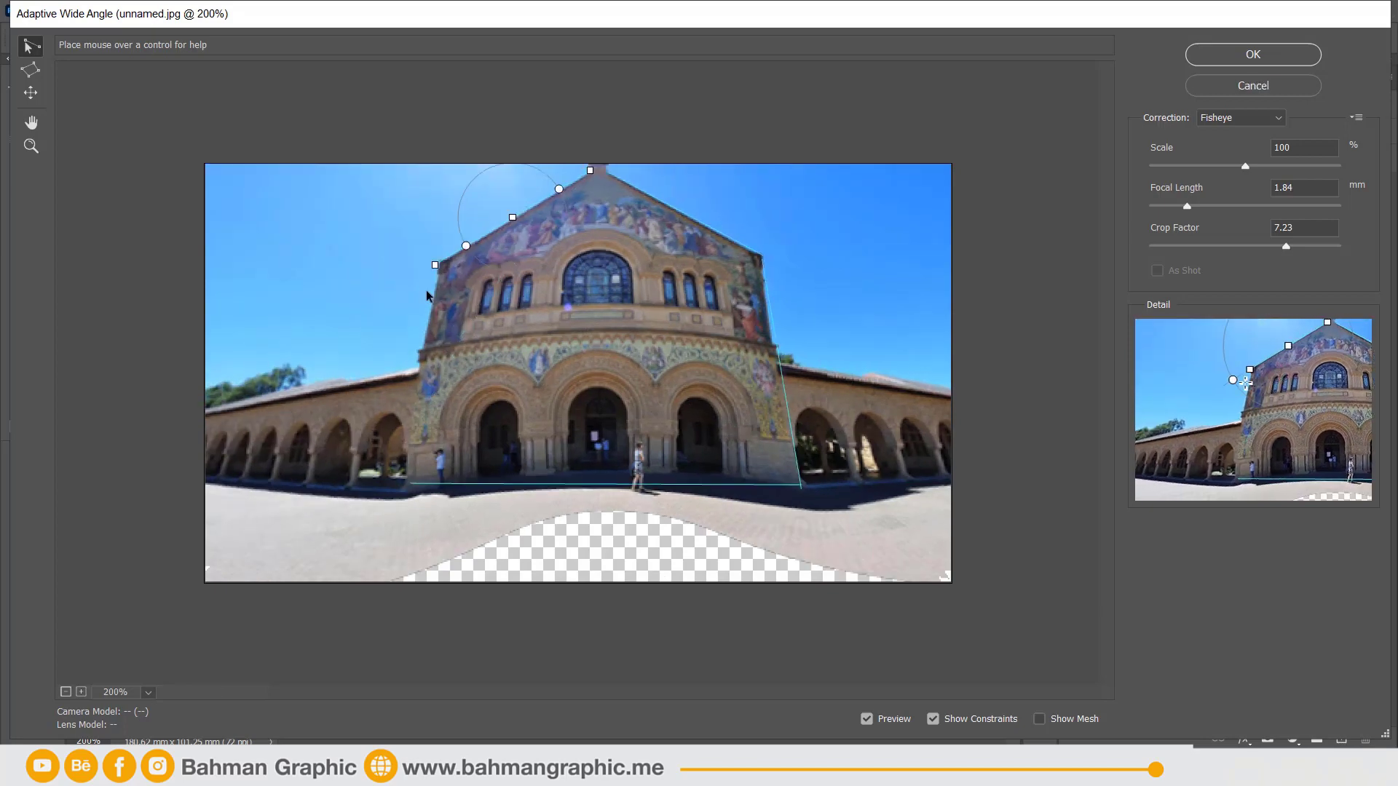
{"action": "left_click", "coordinate": [444, 242]}
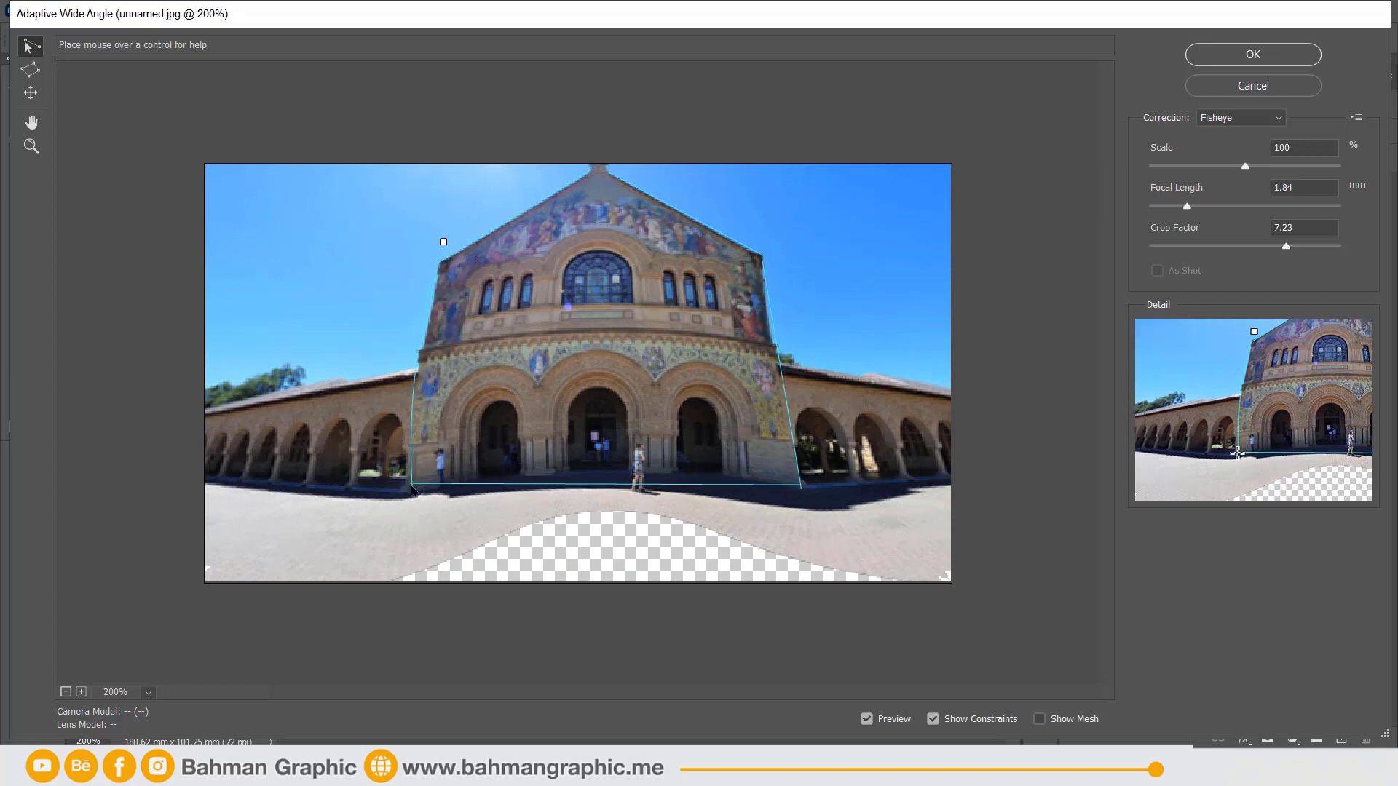
{"action": "left_click", "coordinate": [411, 486]}
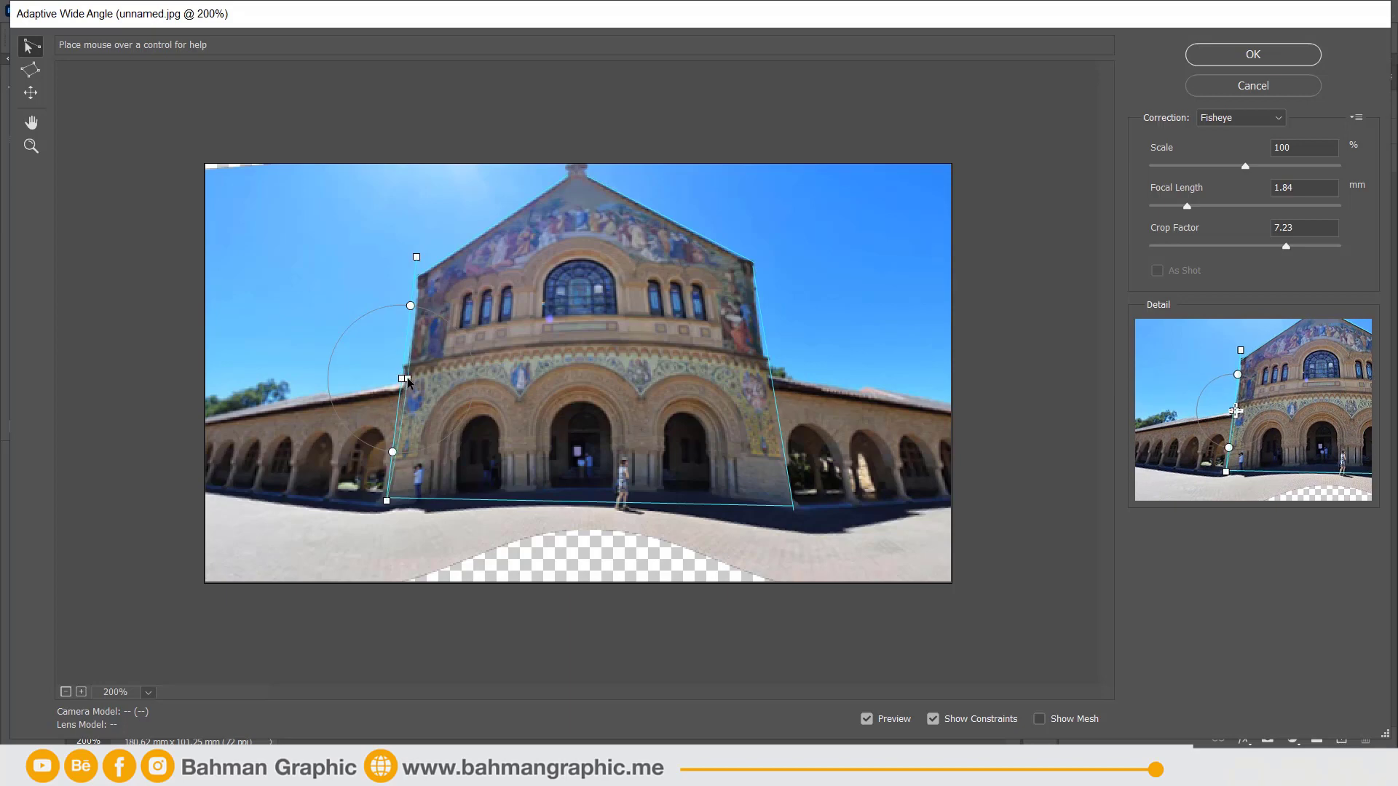
{"action": "left_click", "coordinate": [407, 379]}
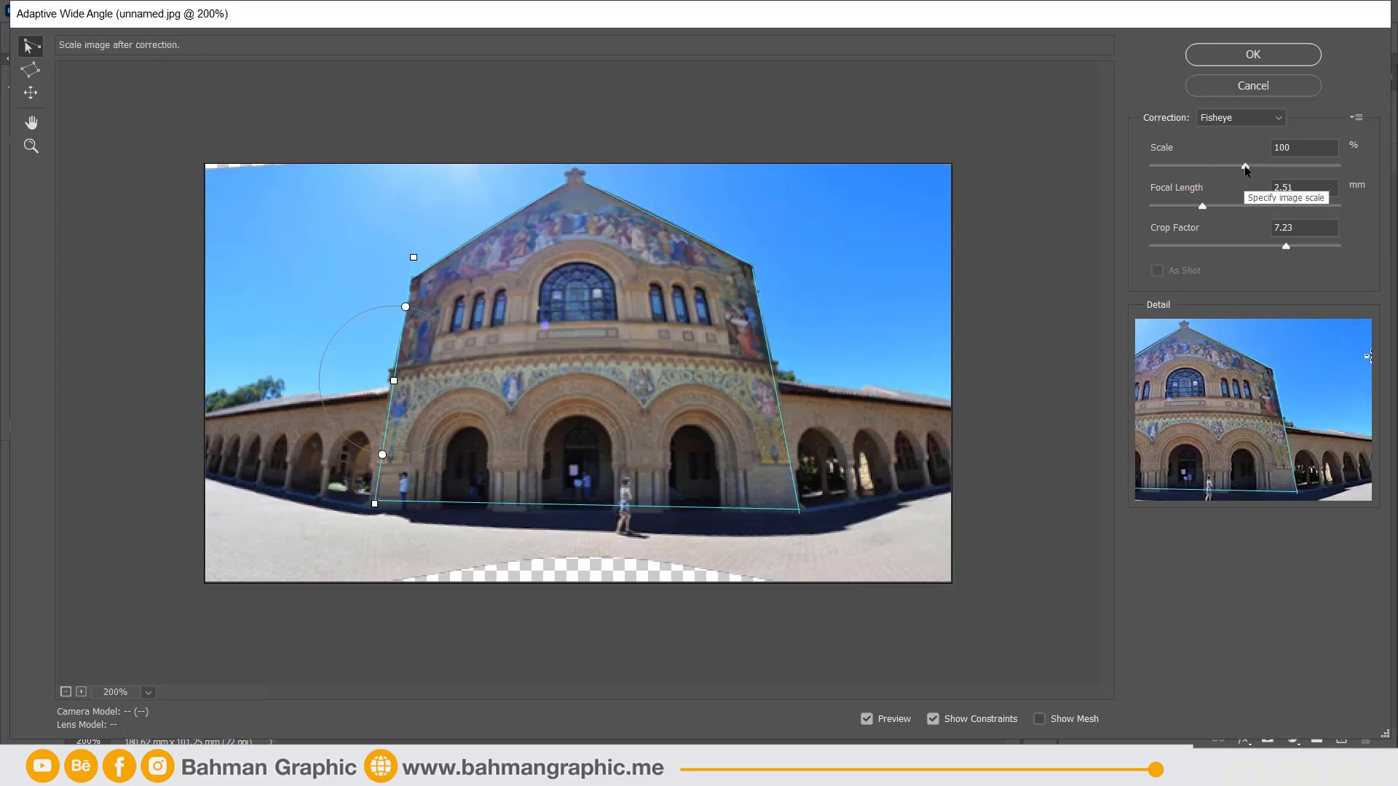
- Set the correction Scale to 103% and Focal Length to about 2.47 mm
{"action": "mouse_move", "coordinate": [1246, 169]}
{"action": "left_mouse_down"}
{"action": "mouse_move", "coordinate": [1222, 209]}
{"action": "mouse_move", "coordinate": [1194, 208]}
{"action": "left_mouse_up"}
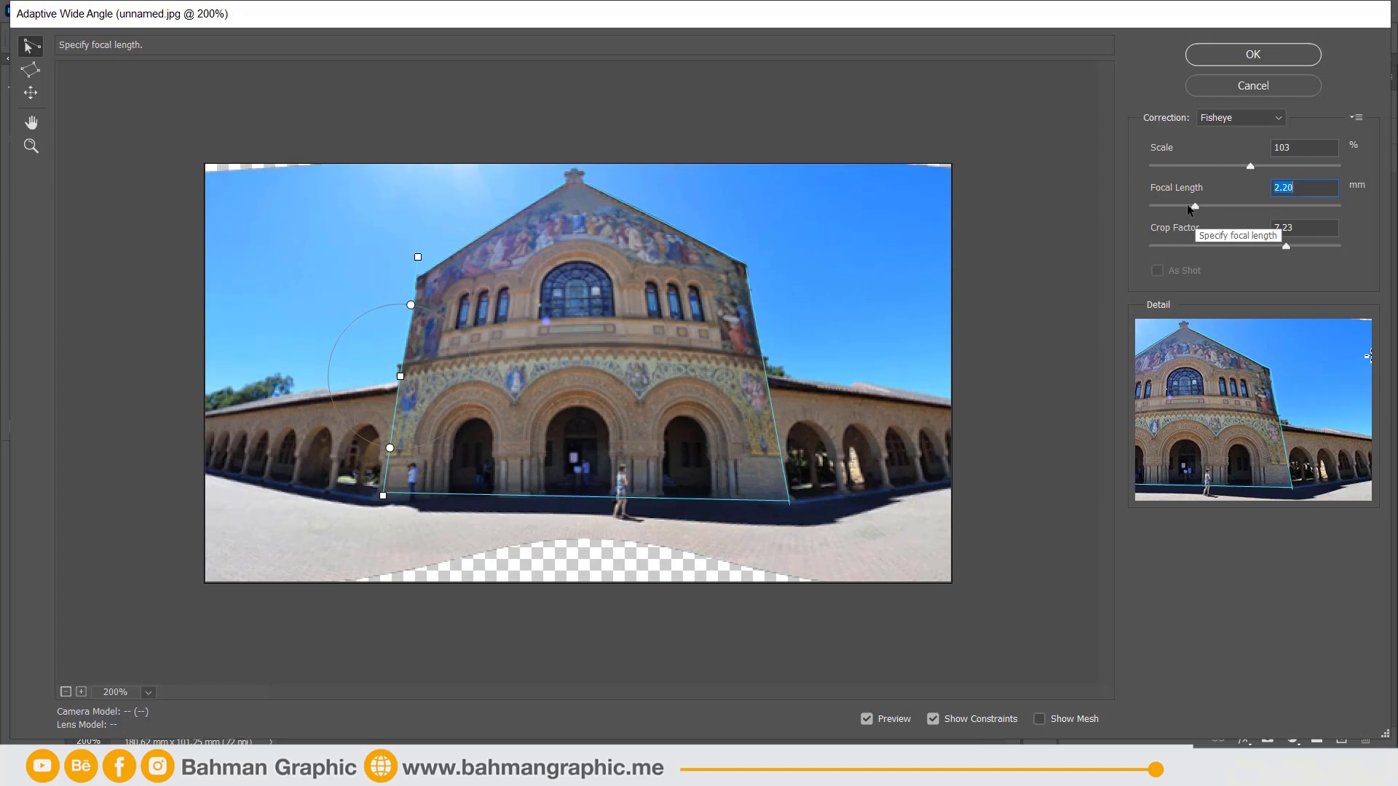
{"action": "left_click_drag", "start_coordinate": [1189, 207], "coordinate": [1182, 208]}
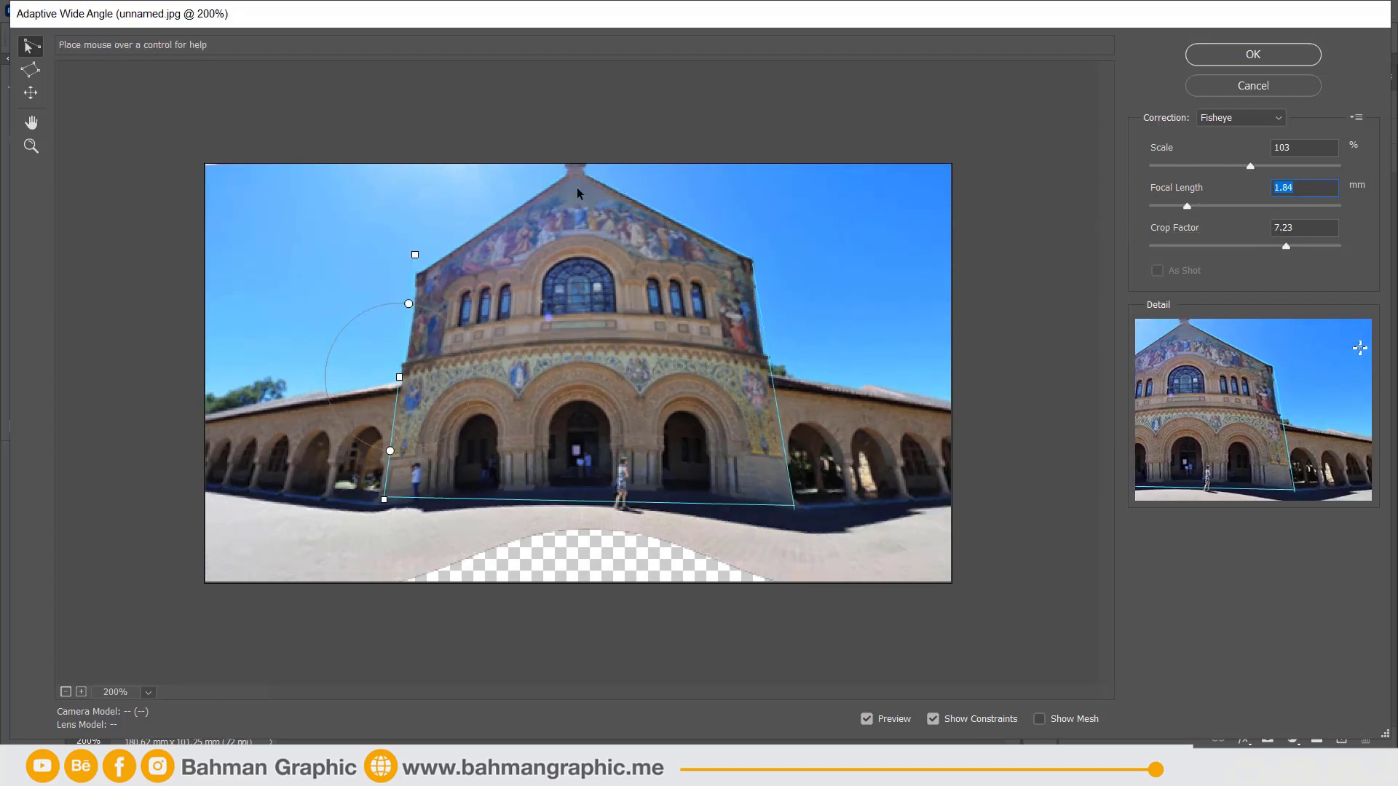
{"action": "left_click_drag", "start_coordinate": [1187, 207], "coordinate": [1202, 207]}
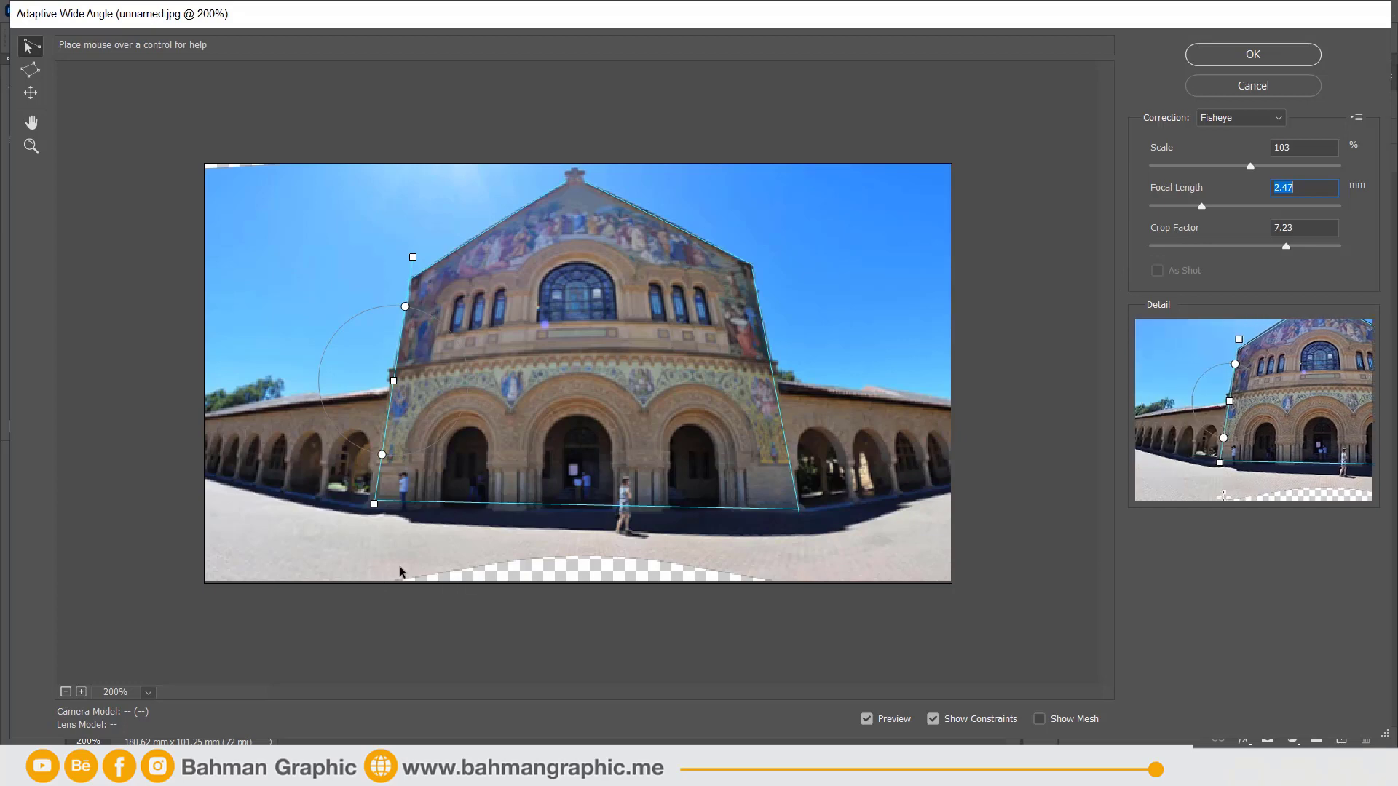
- Adjust the Crop Factor slider, settling on 5.93
{"action": "left_click", "coordinate": [1236, 245]}
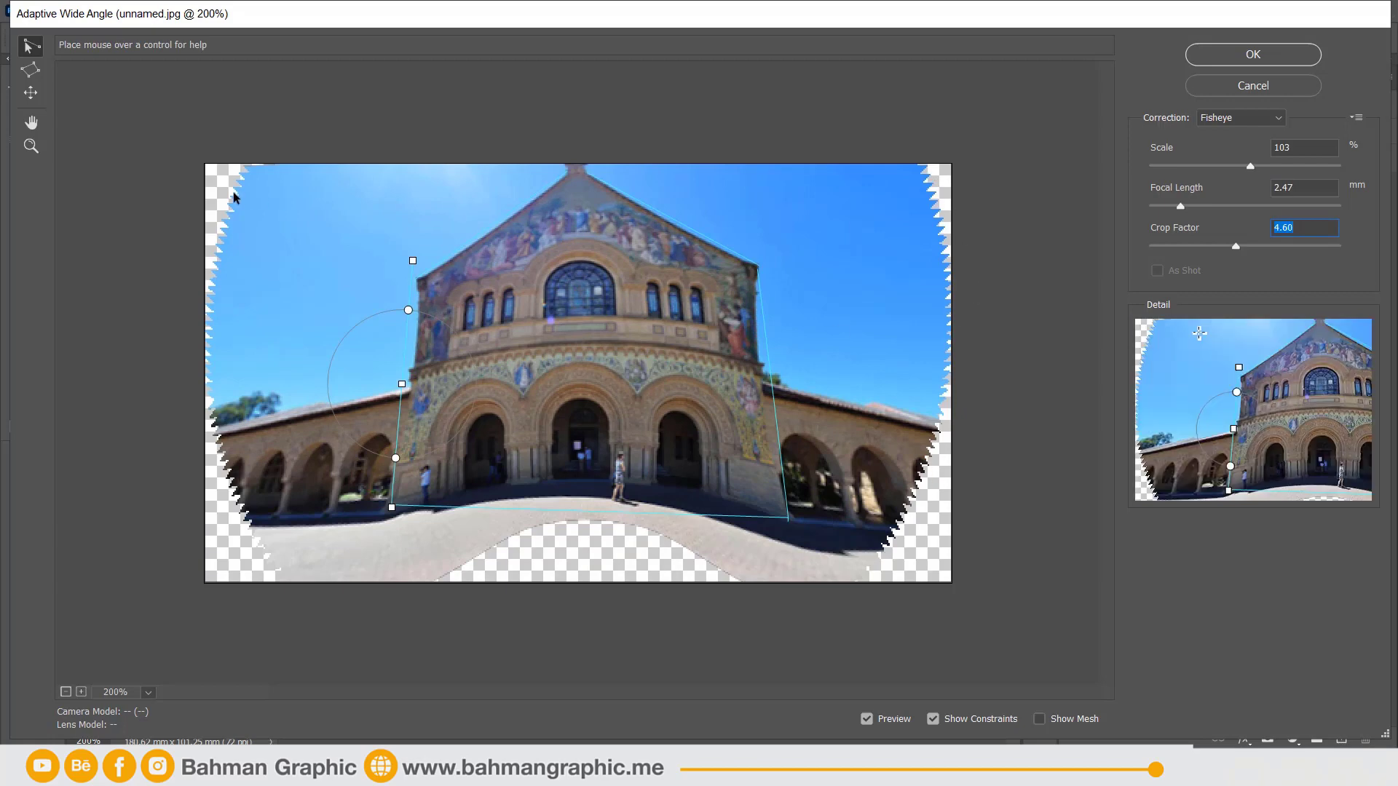
{"action": "left_click", "coordinate": [1242, 246]}
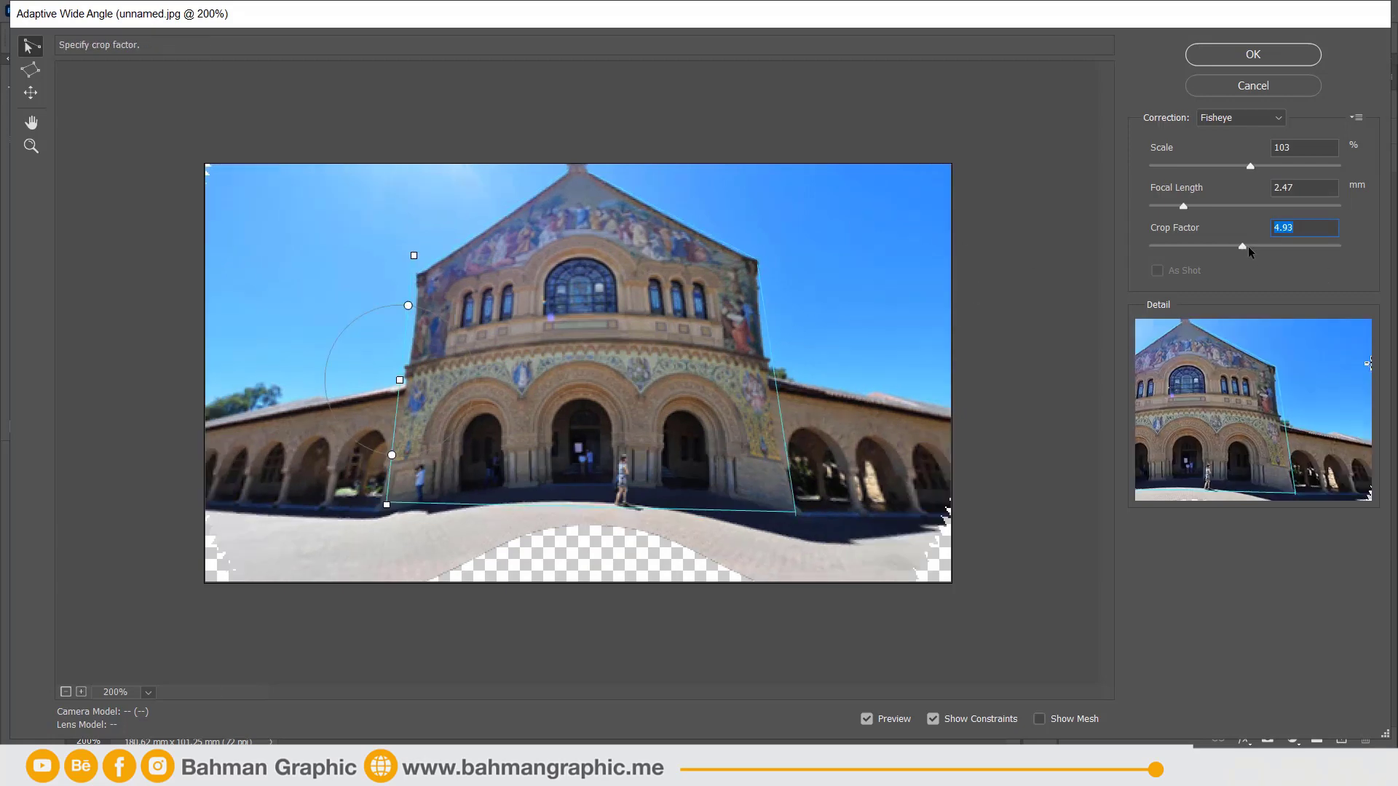
{"action": "left_click", "coordinate": [1252, 246]}
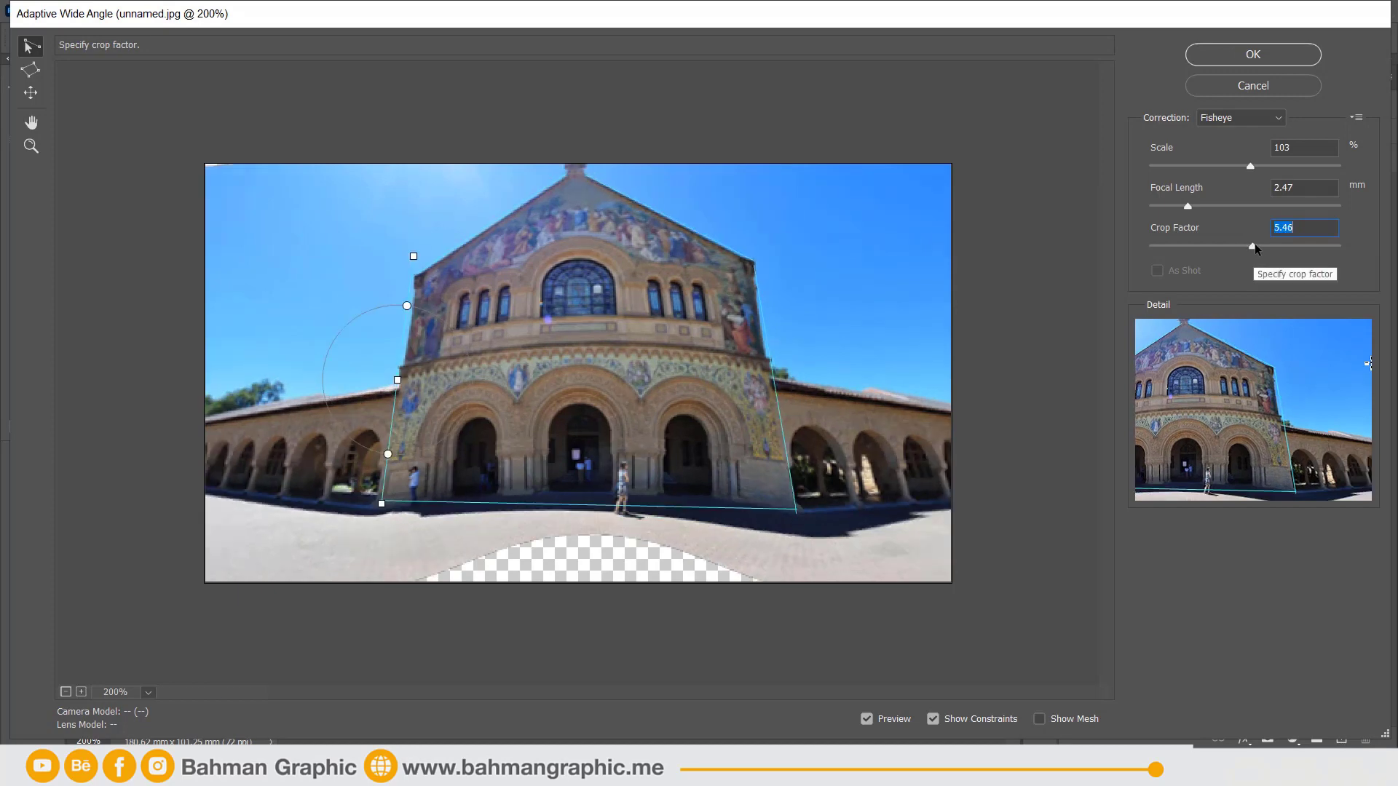
{"action": "left_click", "coordinate": [1261, 247]}
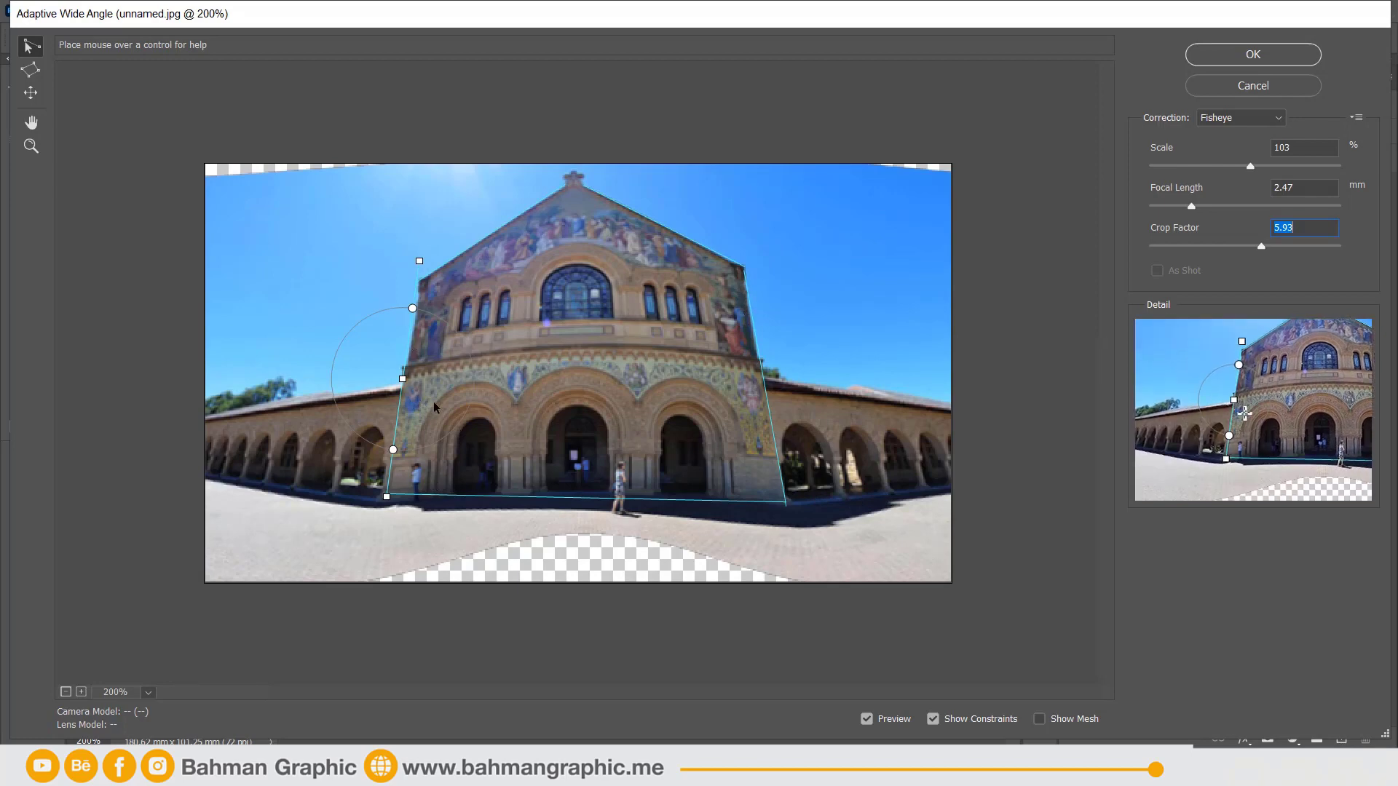
- Cancel the constrained correction and reopen Adaptive Wide Angle on the uncorrected photo
{"action": "left_click", "coordinate": [22, 73]}
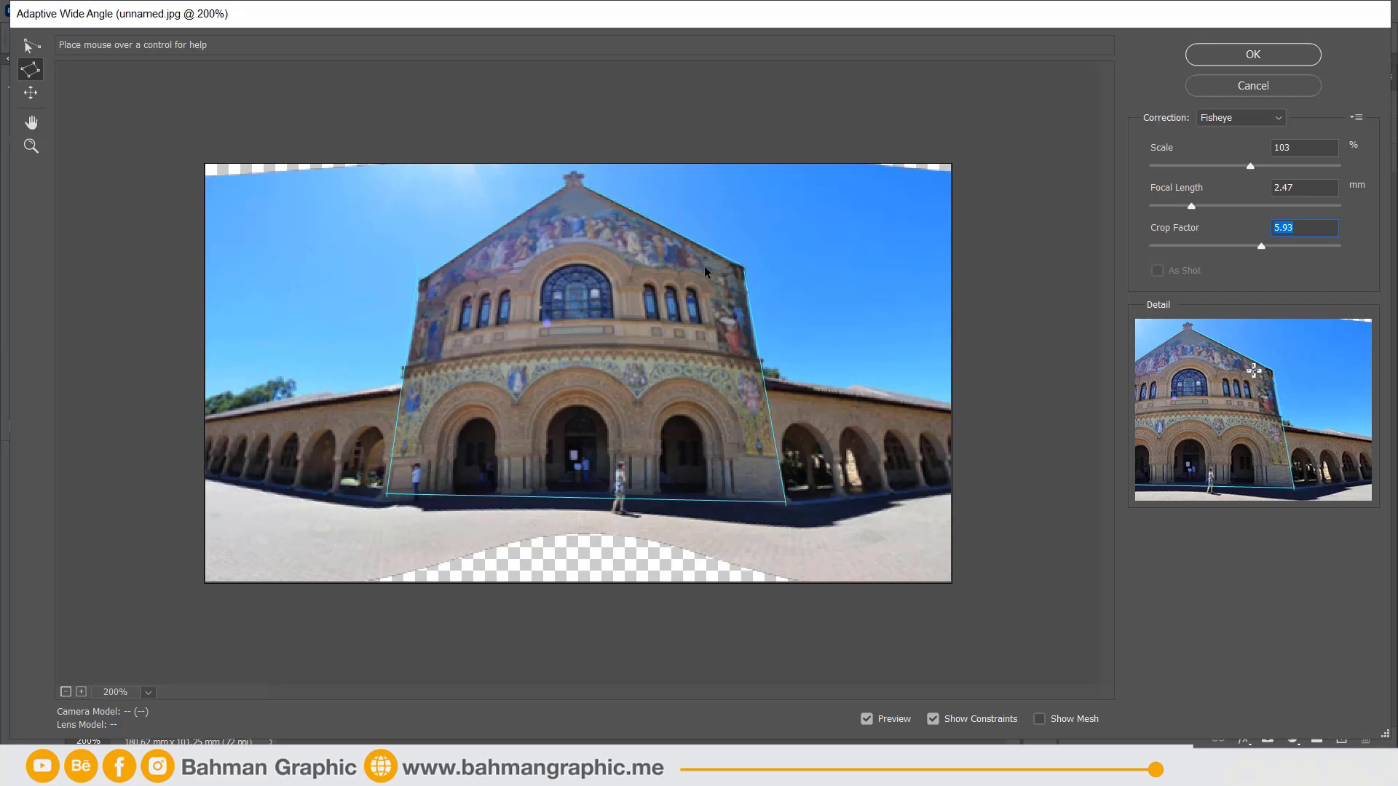
{"action": "left_click", "coordinate": [1202, 86]}
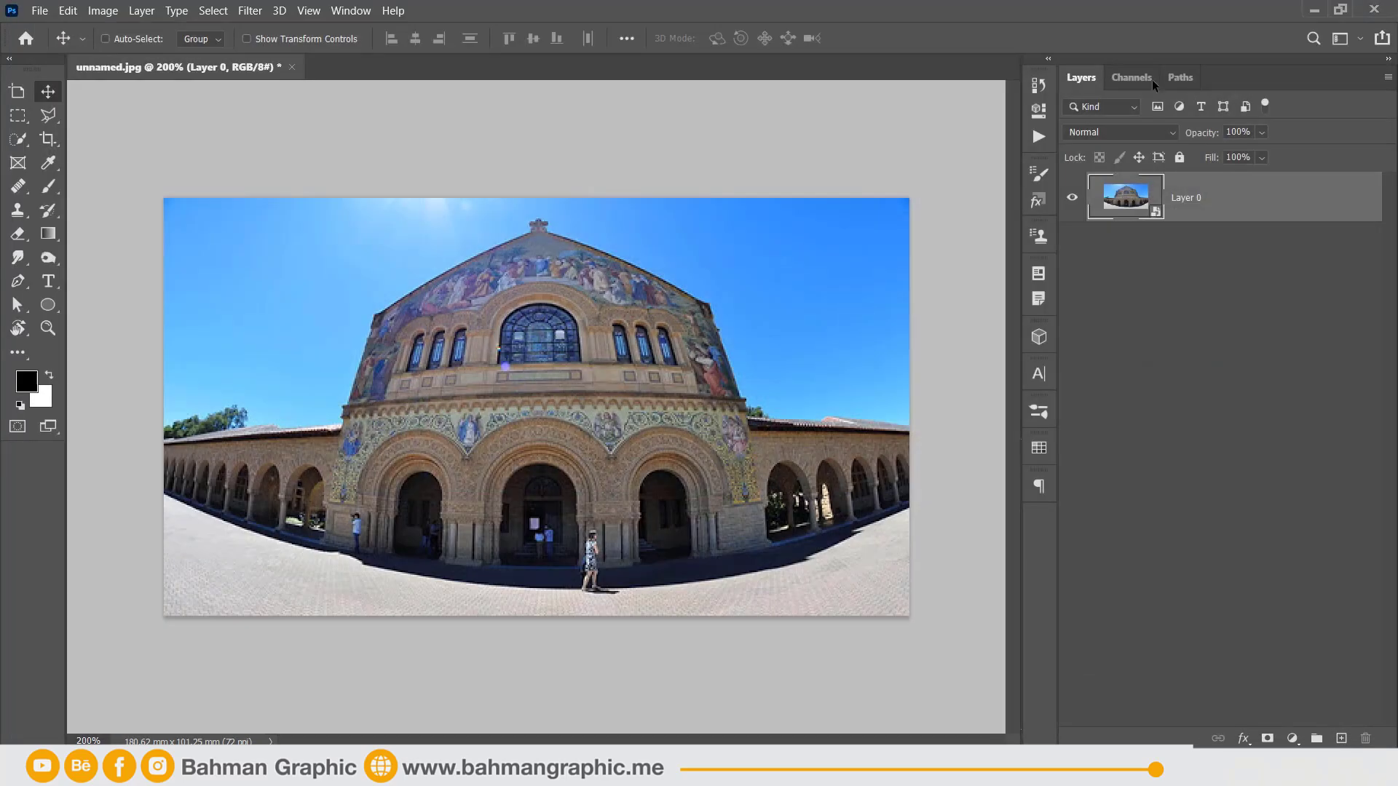
{"action": "left_click", "coordinate": [251, 12]}
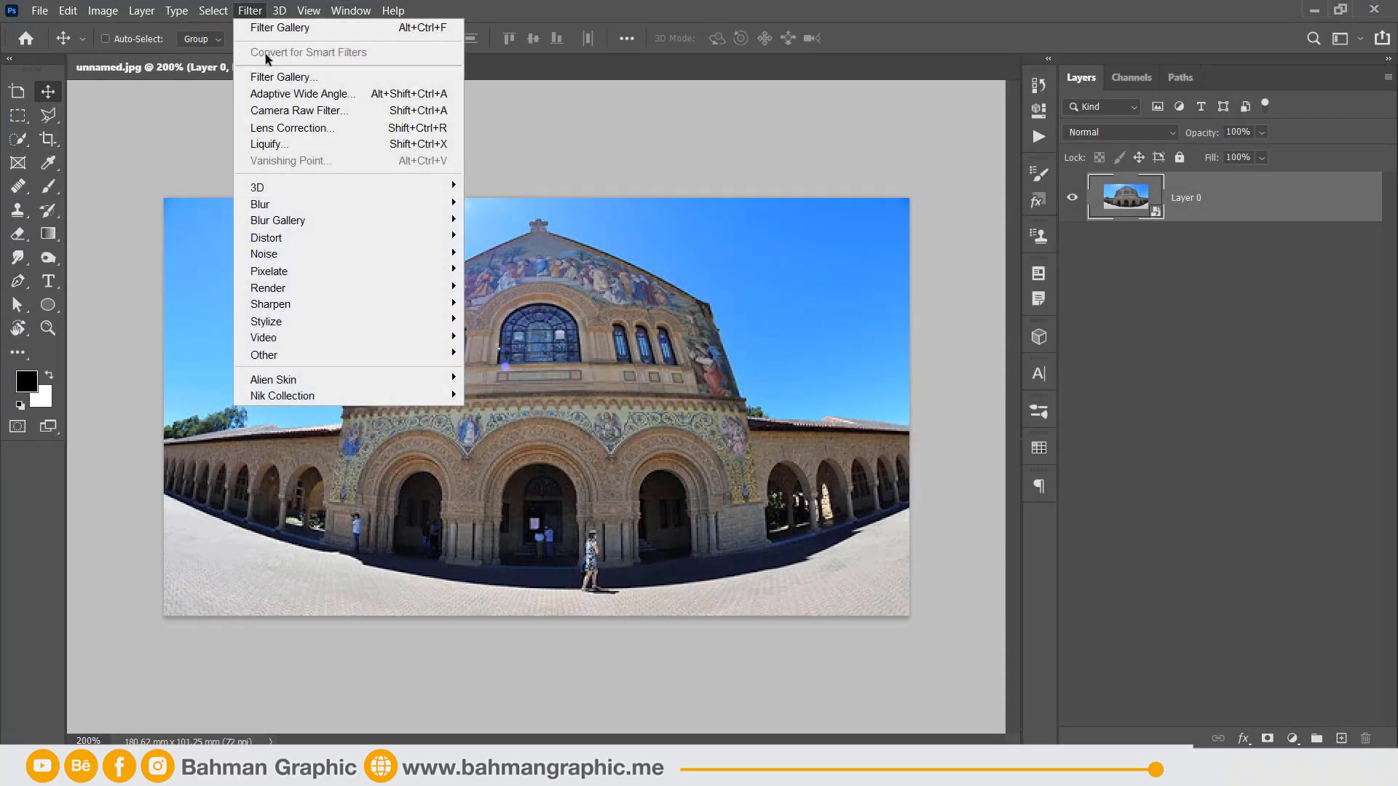
{"action": "left_click", "coordinate": [271, 94]}
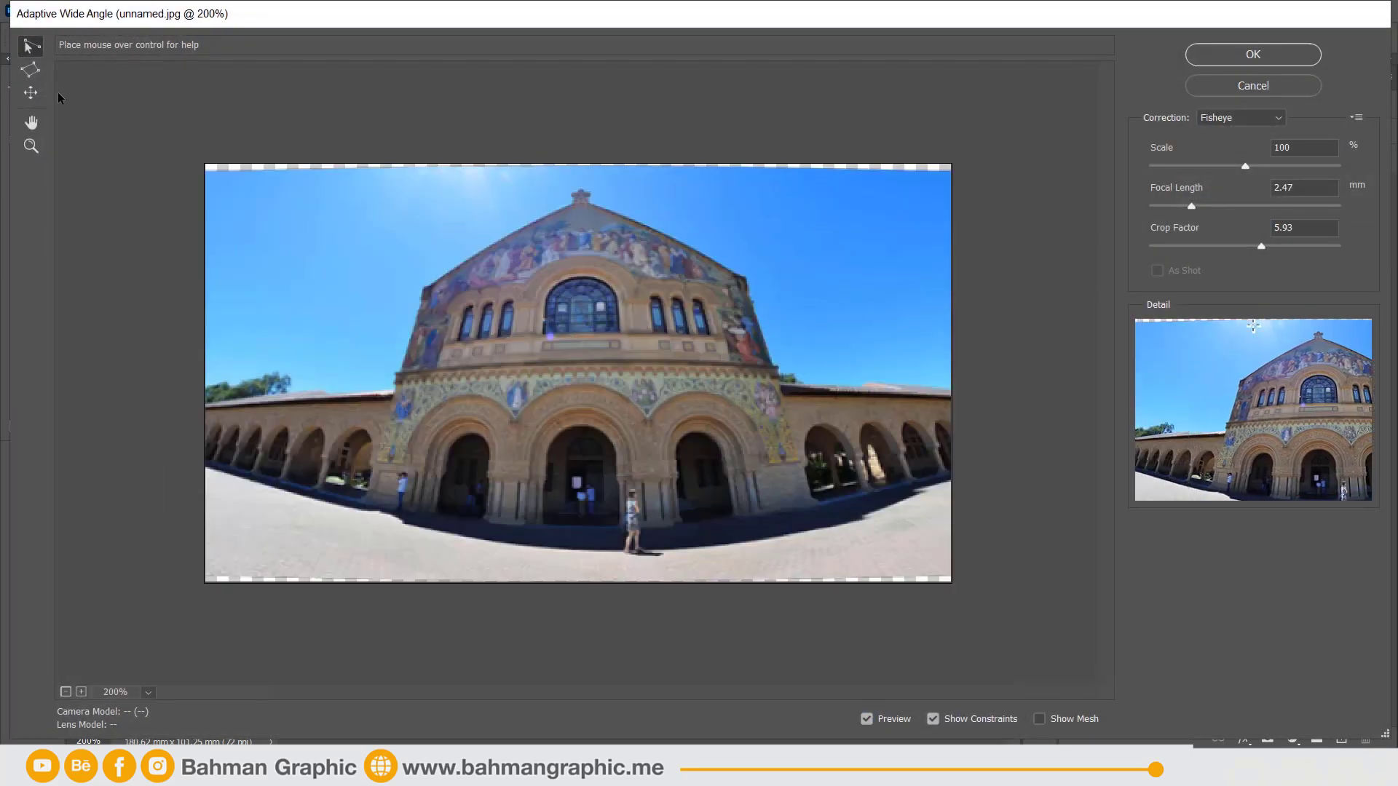
- Outline the facade with a closed polygon constraint through its roof, gable and base corners
{"action": "left_click", "coordinate": [29, 70]}
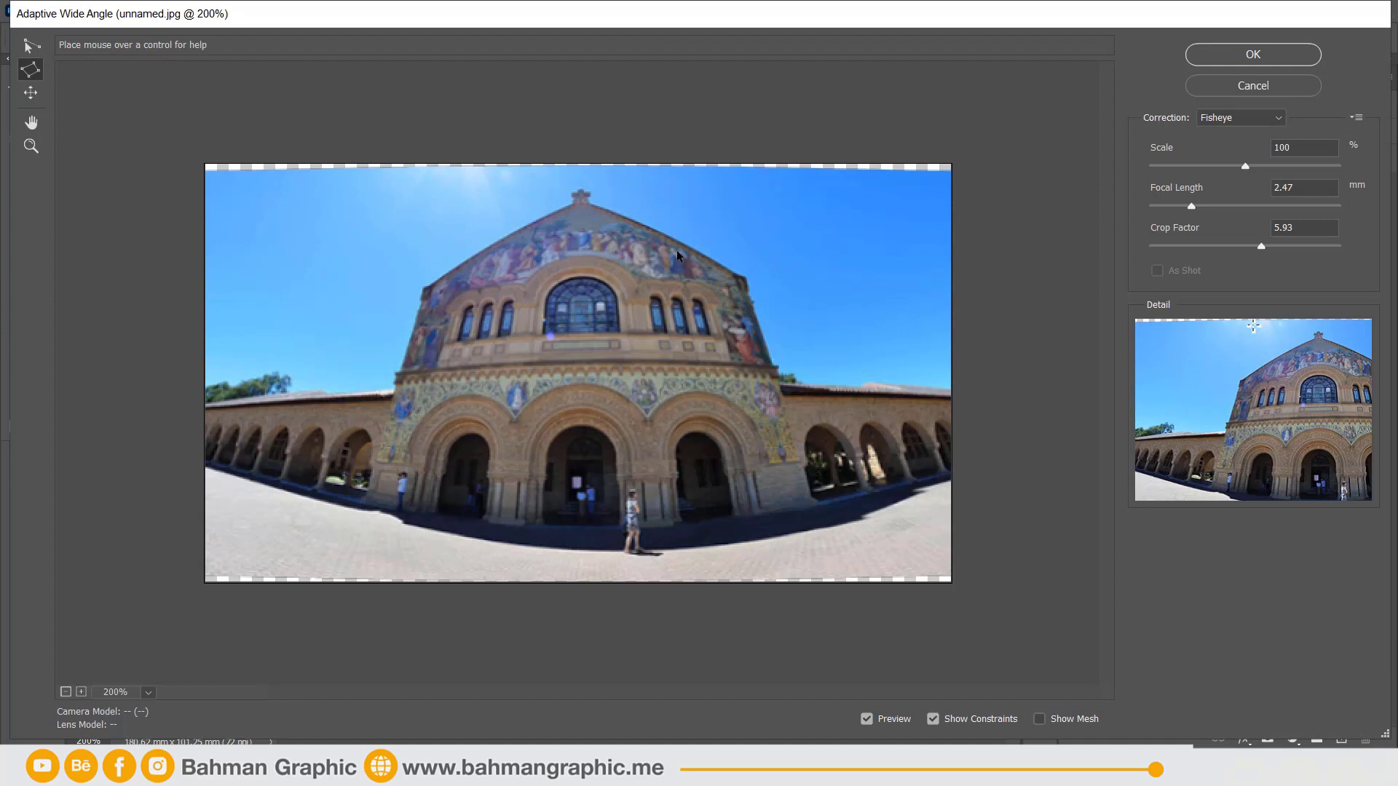
{"action": "left_click", "coordinate": [745, 280]}
{"action": "left_click", "coordinate": [583, 198]}
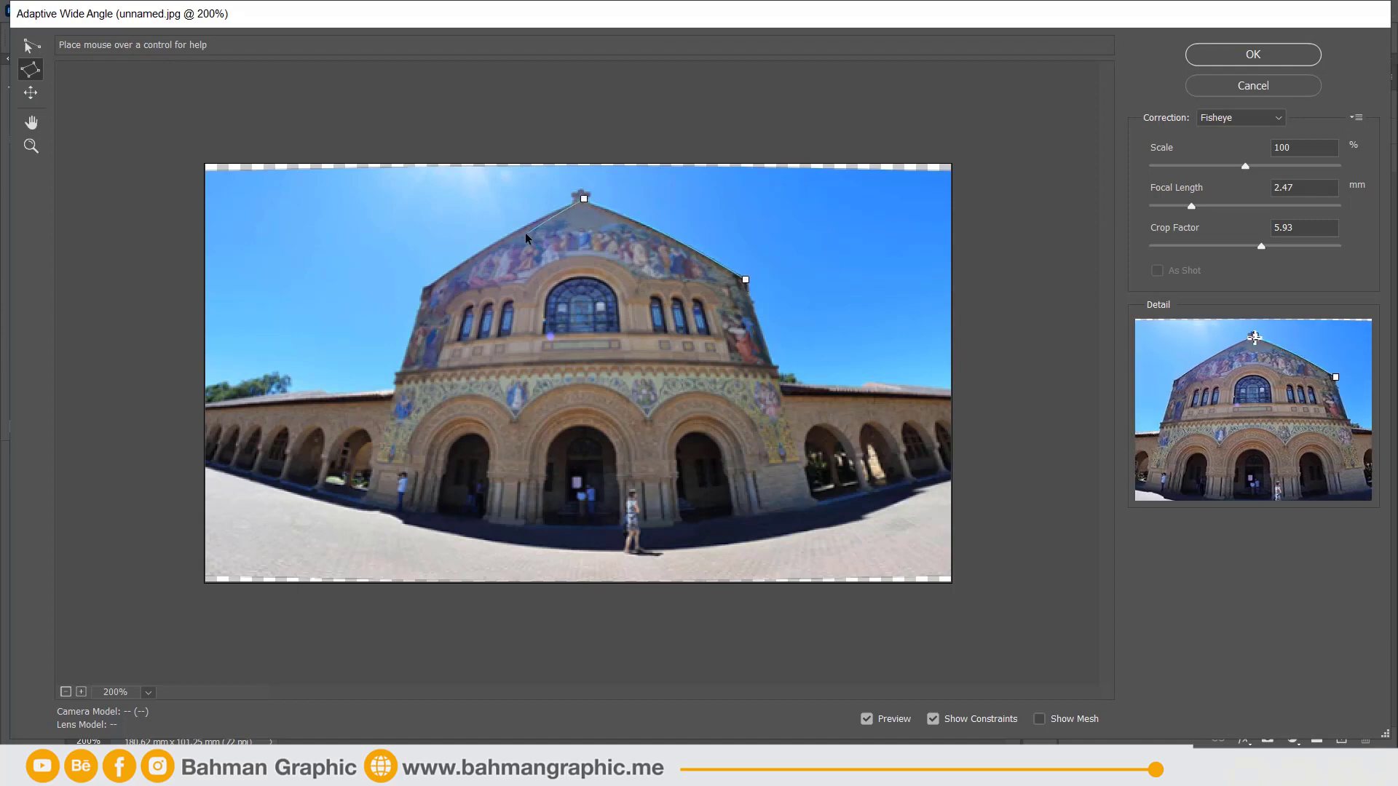
{"action": "left_click", "coordinate": [419, 289]}
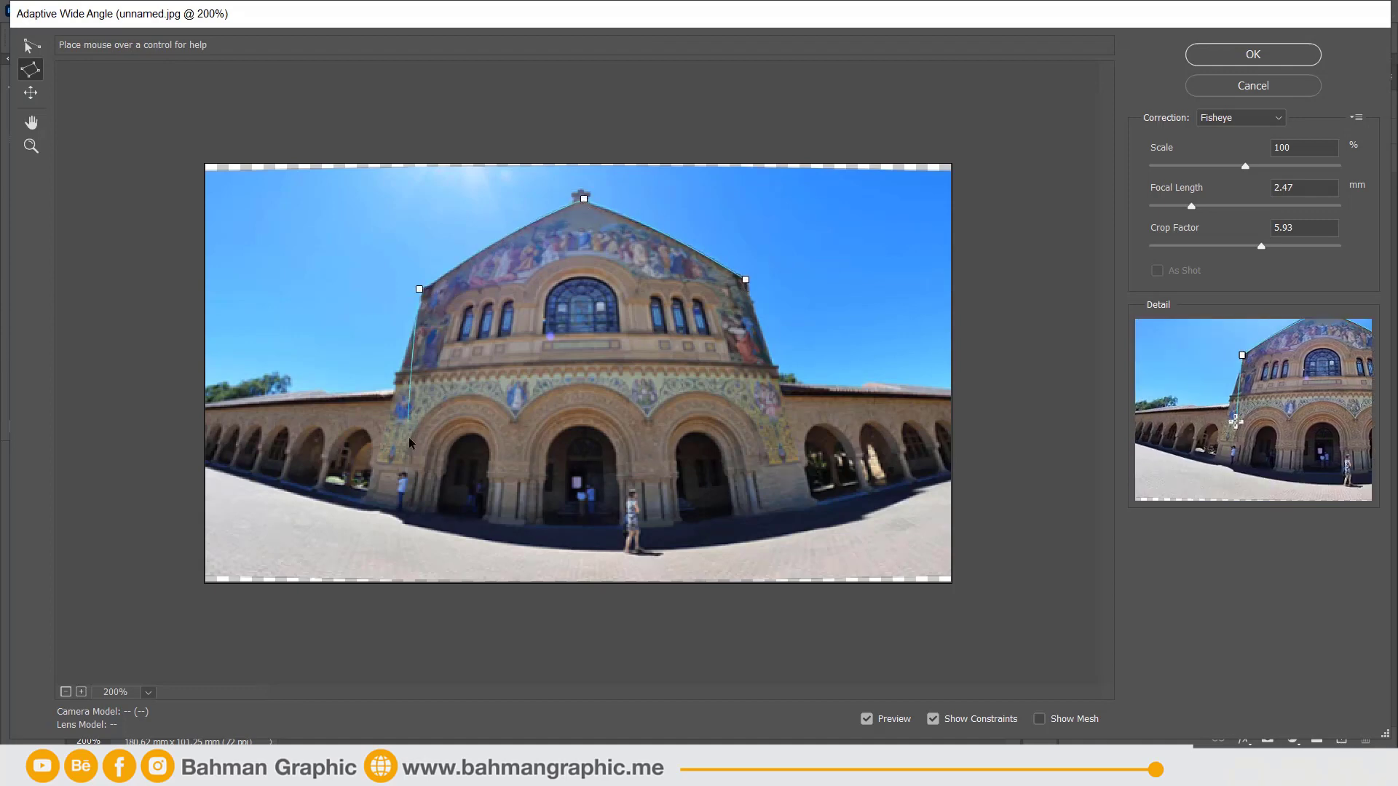
{"action": "left_click", "coordinate": [368, 501]}
{"action": "left_click", "coordinate": [817, 503]}
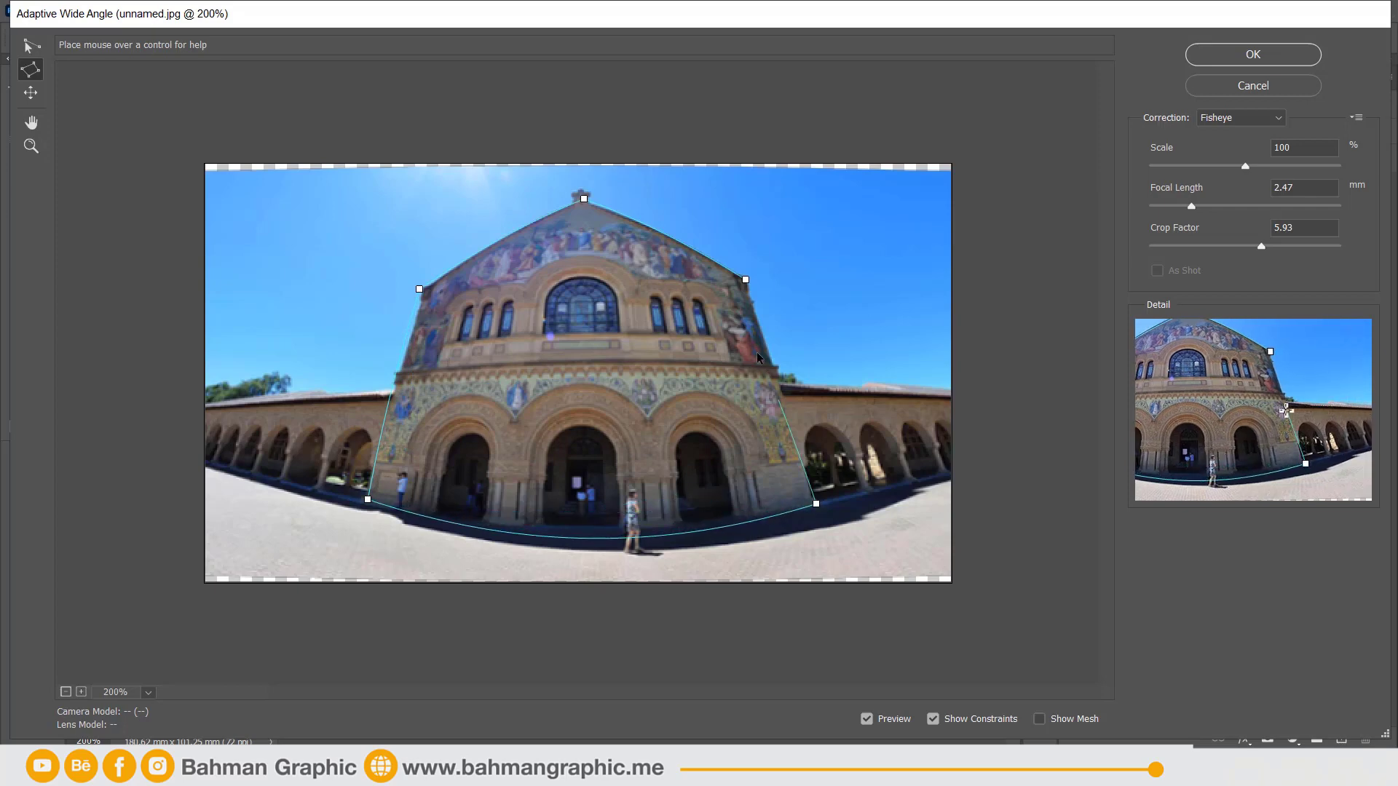
{"action": "left_click", "coordinate": [746, 279]}
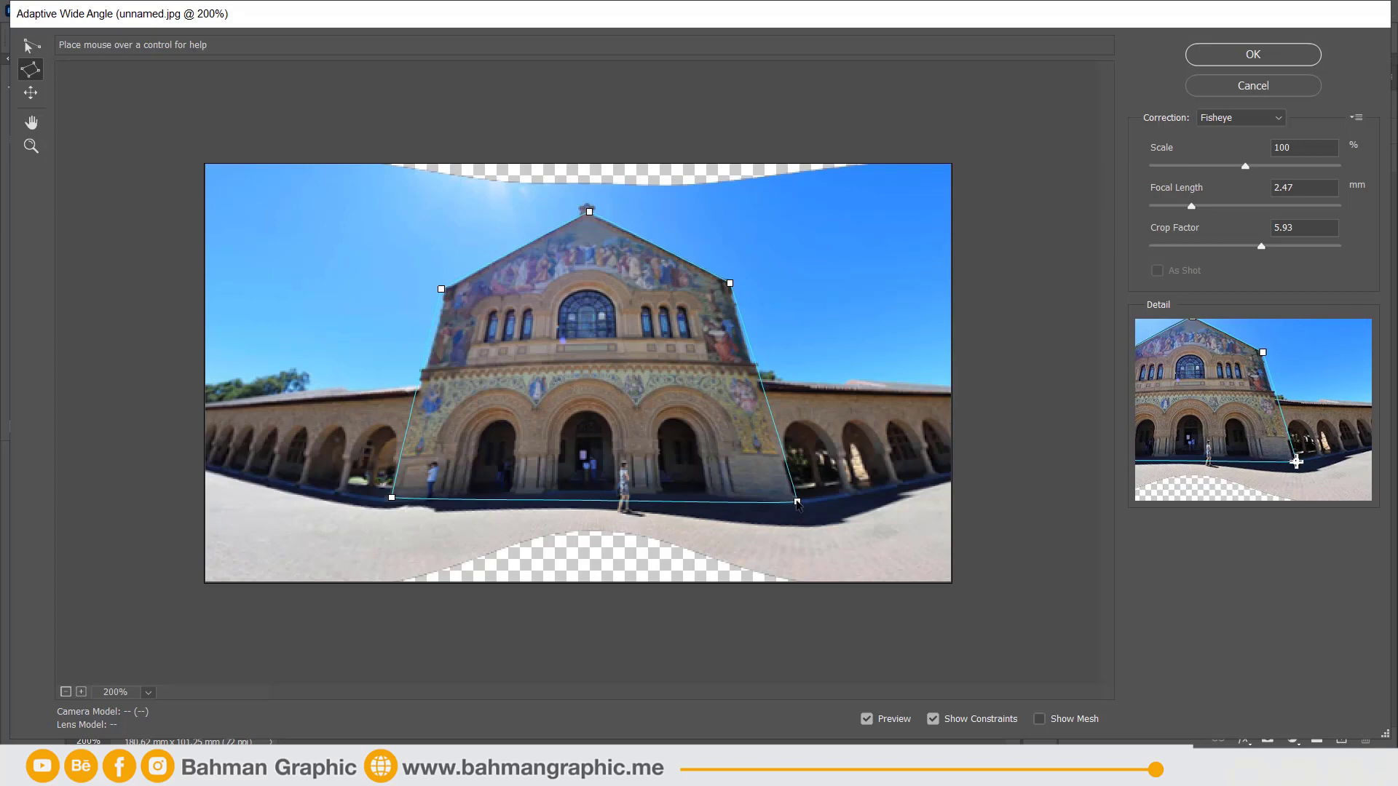
- Nudge the polygon's bottom-right and bottom-left corners and apply the correction
{"action": "left_click_drag", "start_coordinate": [797, 502], "coordinate": [791, 499]}
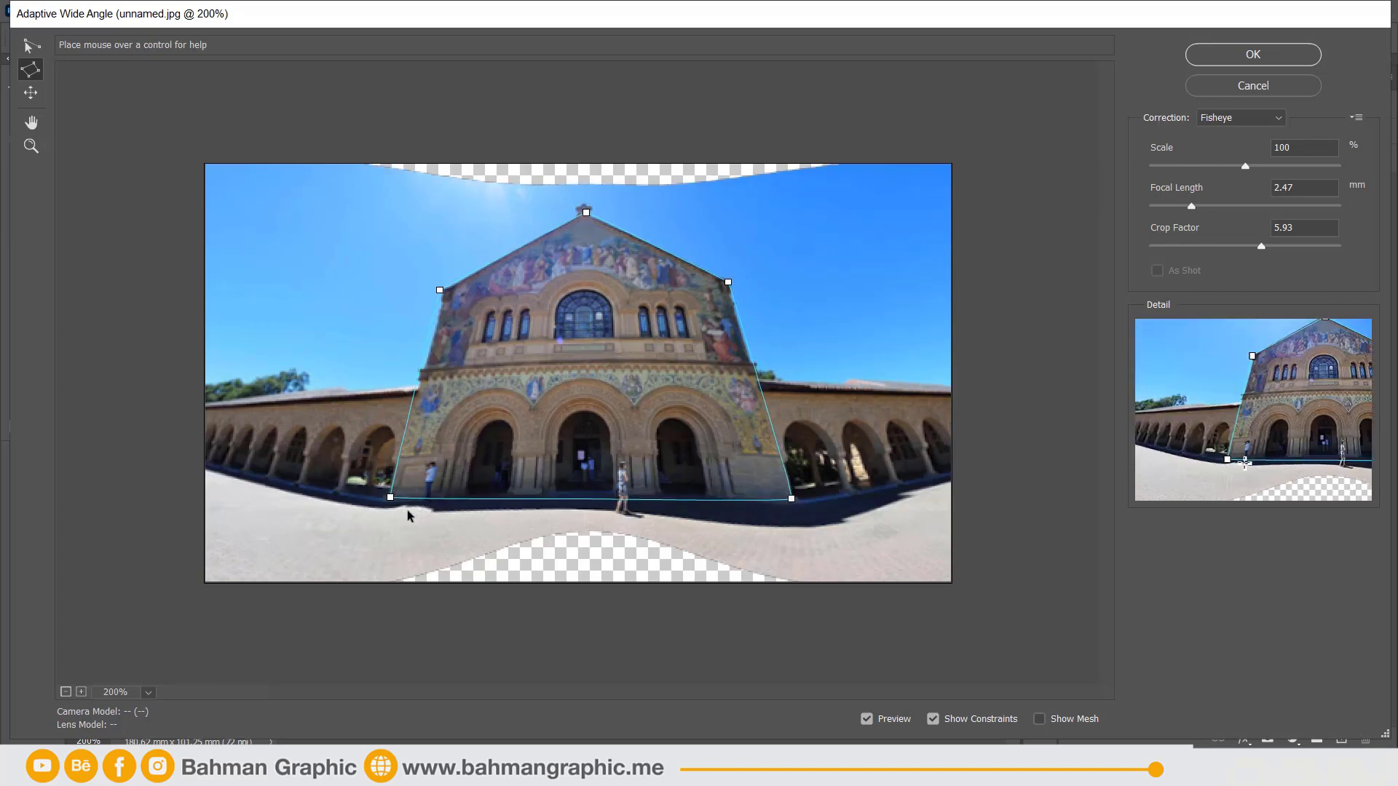
{"action": "left_click_drag", "start_coordinate": [391, 499], "coordinate": [397, 503]}
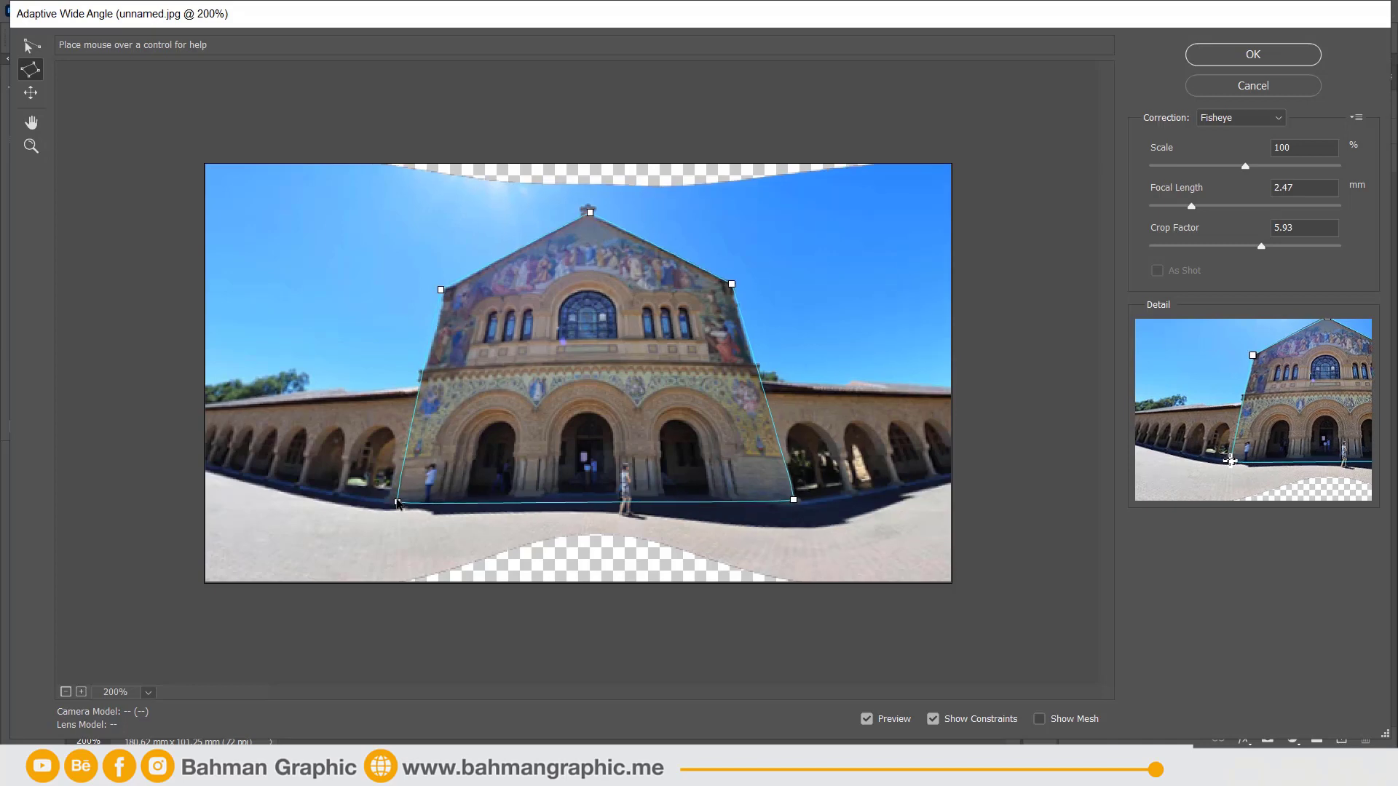
{"action": "left_click", "coordinate": [1252, 54]}
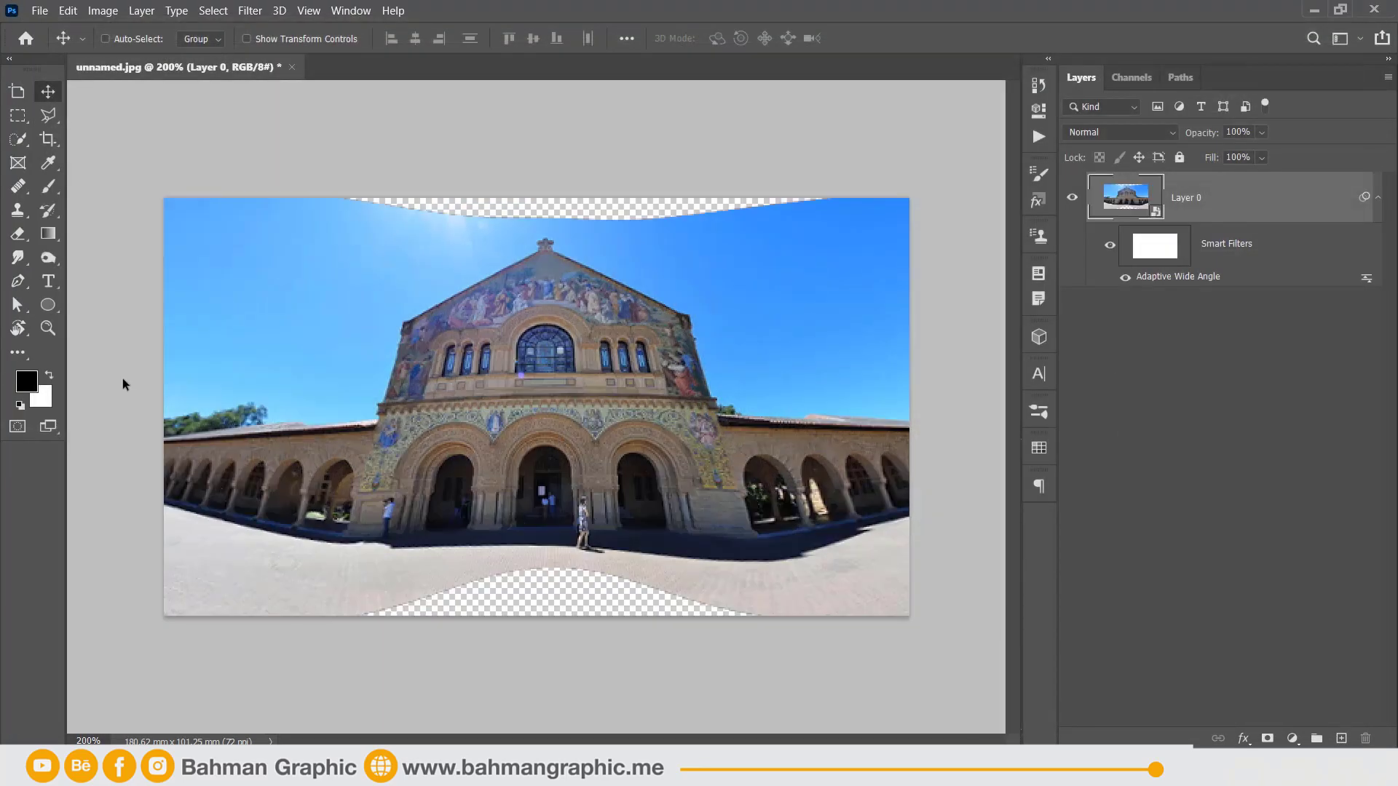
- On a new layer, clone pavement with a smaller Clone Stamp brush into the bottom gap's left part
{"action": "left_click", "coordinate": [17, 210]}
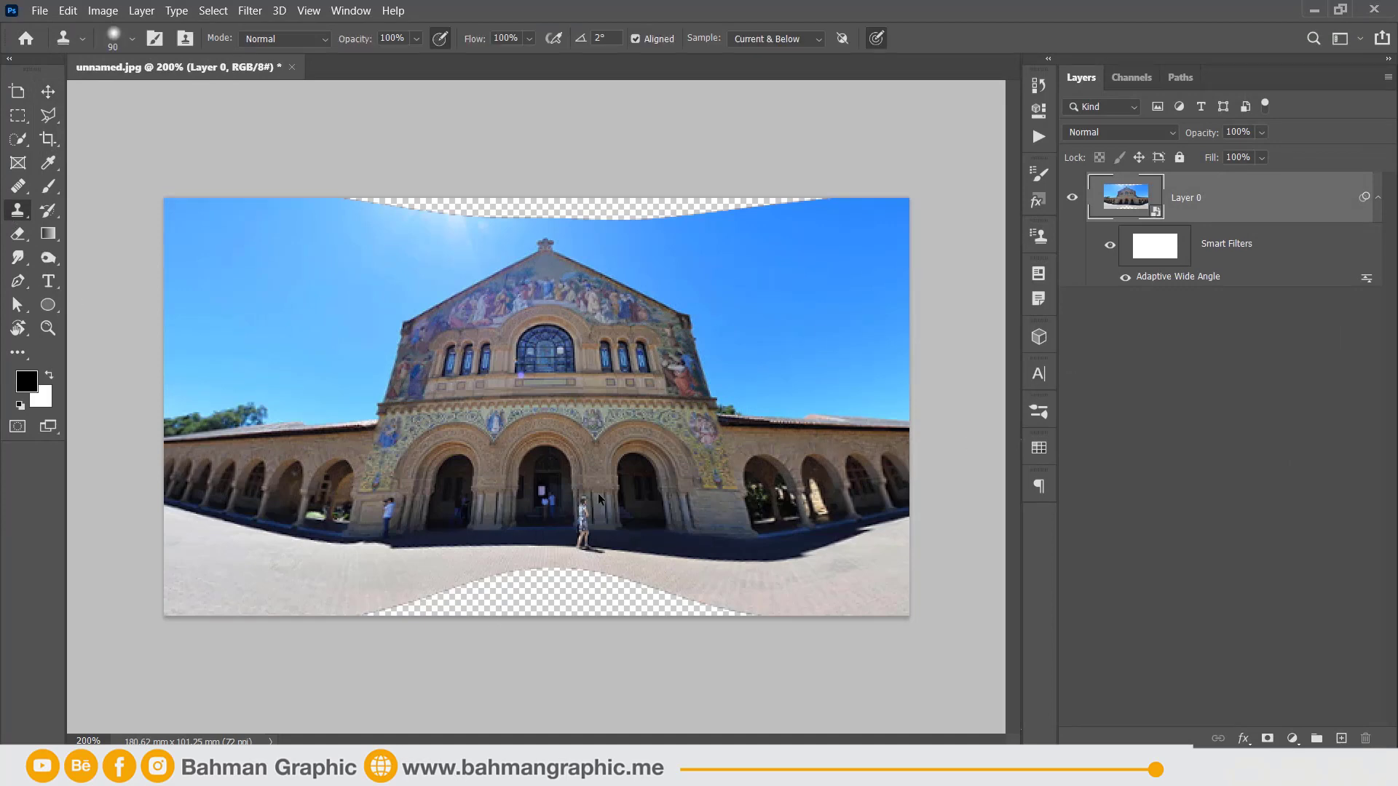
{"action": "left_click", "coordinate": [1341, 738]}
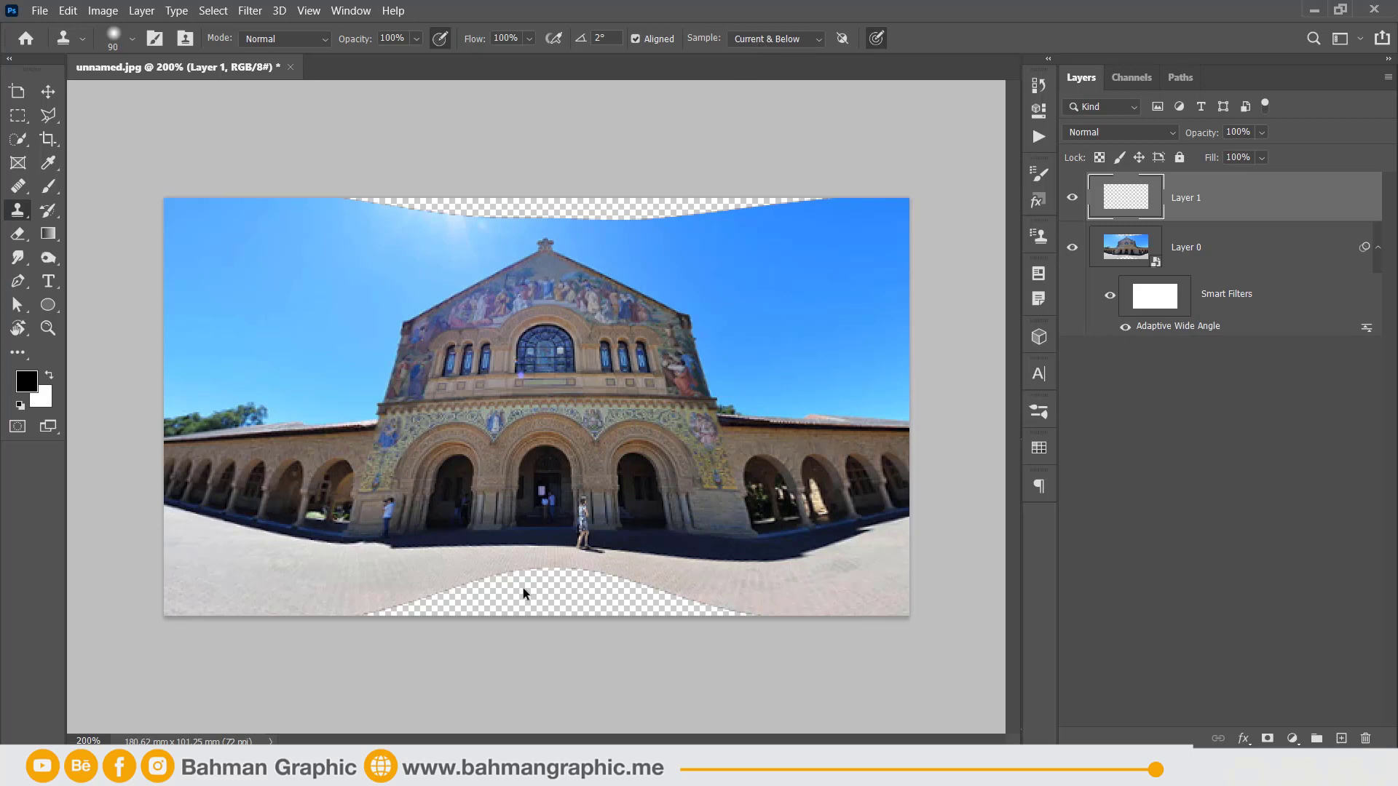
{"action": "key", "text": "bracketleft"}
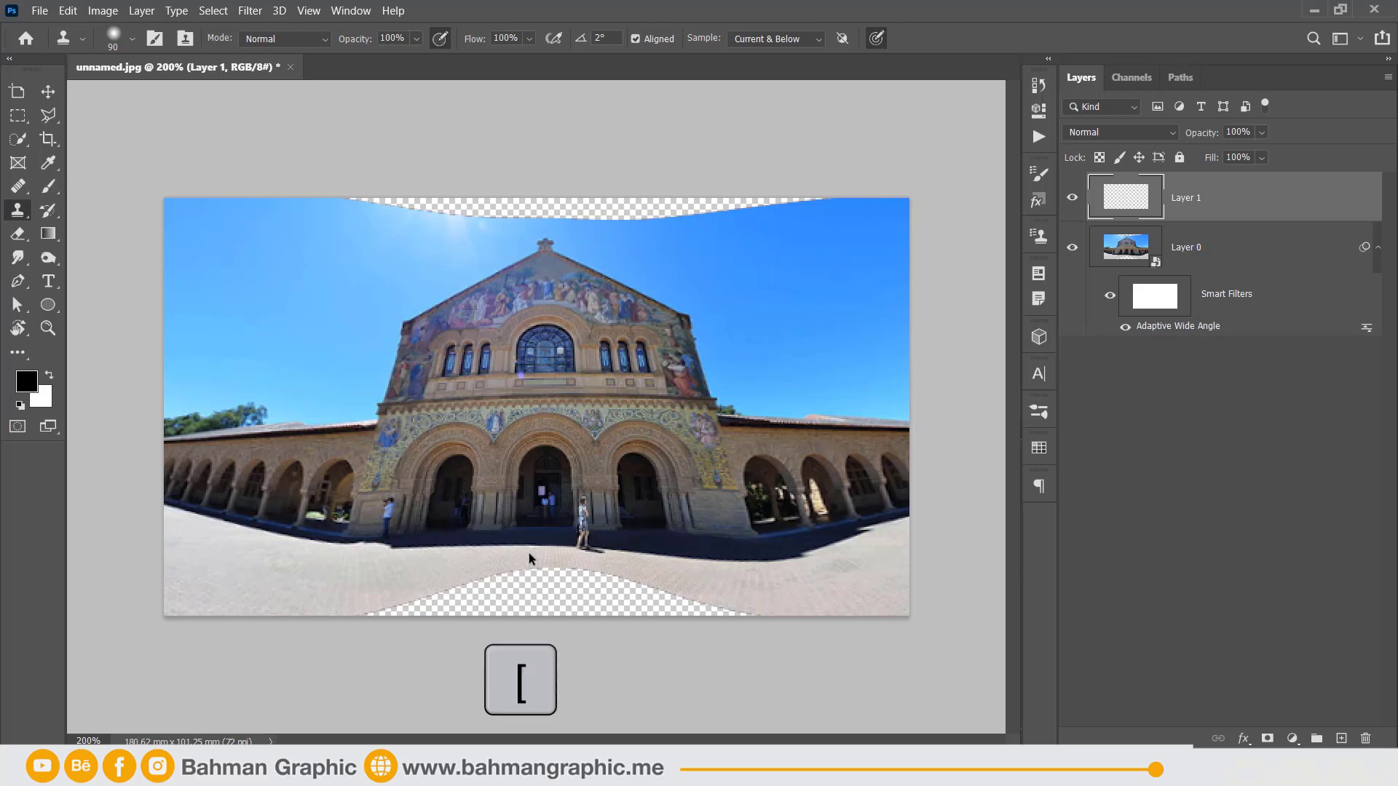
{"action": "key", "text": "bracketleft"}
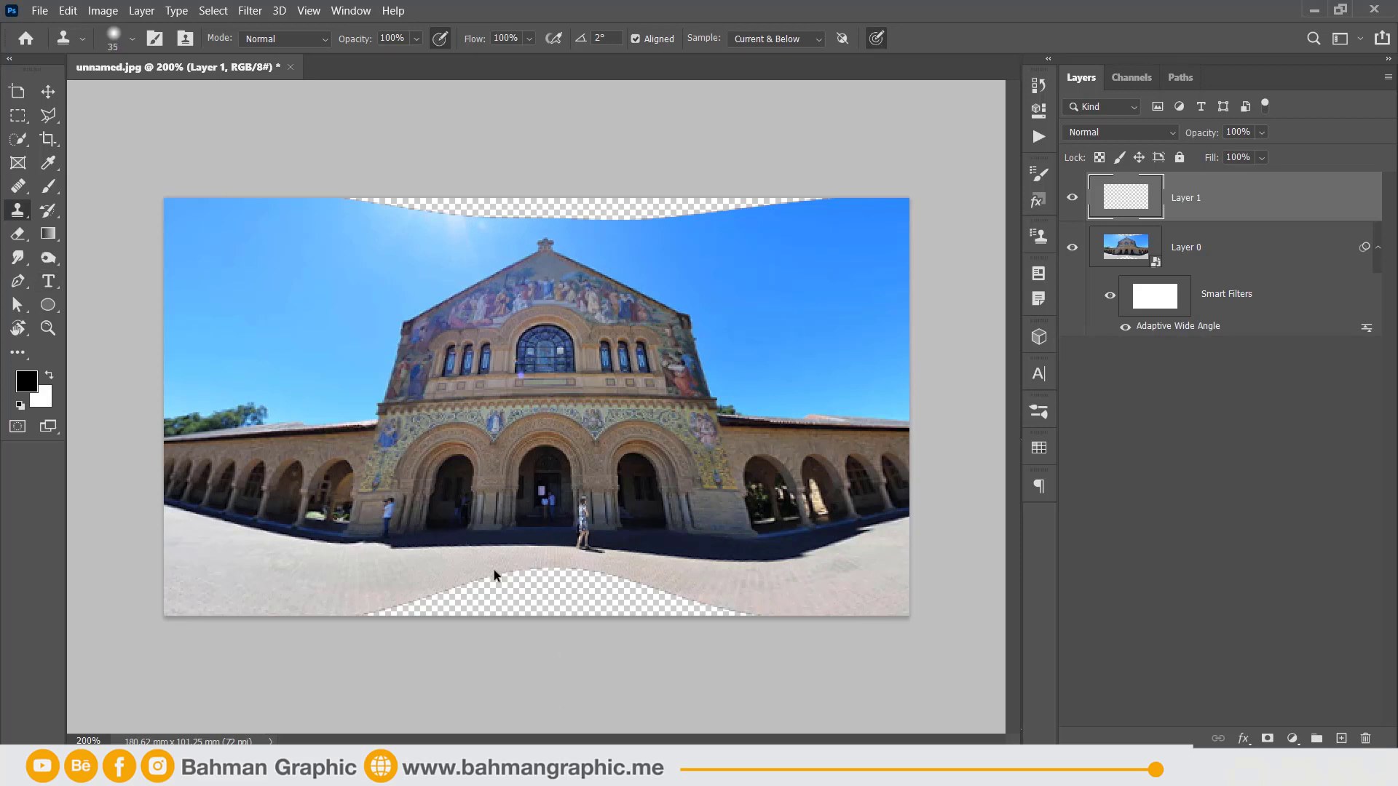
{"action": "key", "text": "alt"}
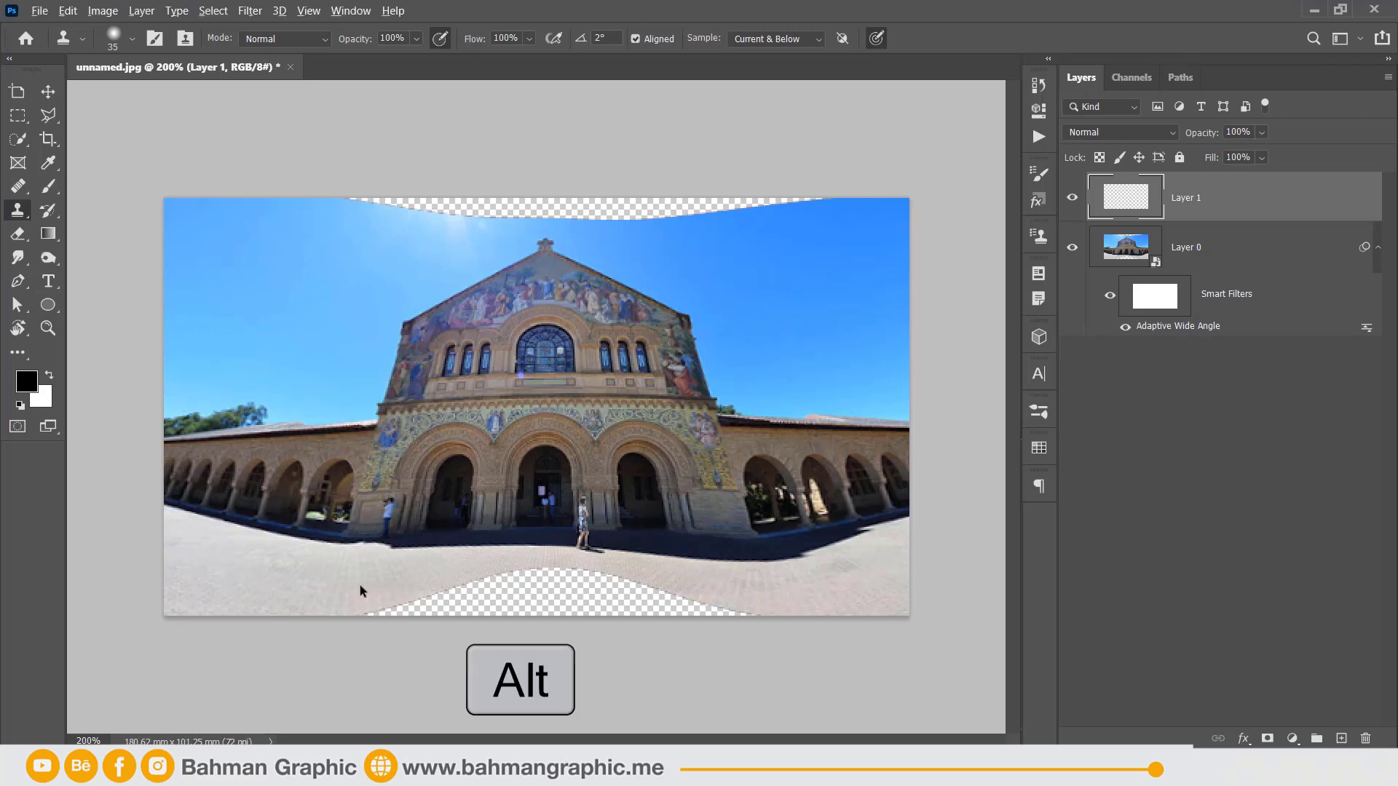
{"action": "left_click", "coordinate": [371, 604], "text": "alt"}
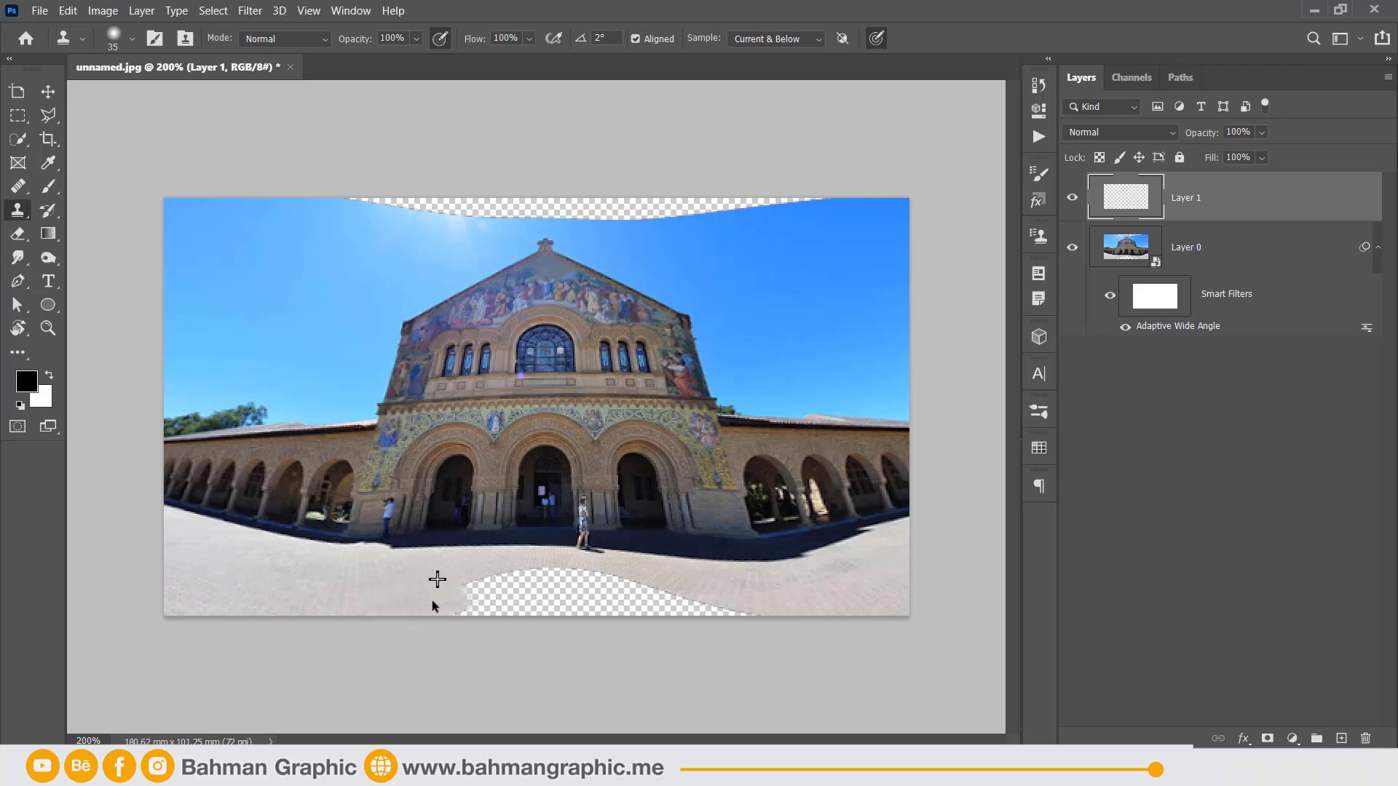
{"action": "mouse_move", "coordinate": [497, 606]}
{"action": "left_mouse_down"}
{"action": "mouse_move", "coordinate": [486, 593]}
{"action": "mouse_move", "coordinate": [502, 597]}
{"action": "mouse_move", "coordinate": [453, 603]}
{"action": "mouse_move", "coordinate": [613, 593]}
{"action": "left_mouse_up"}
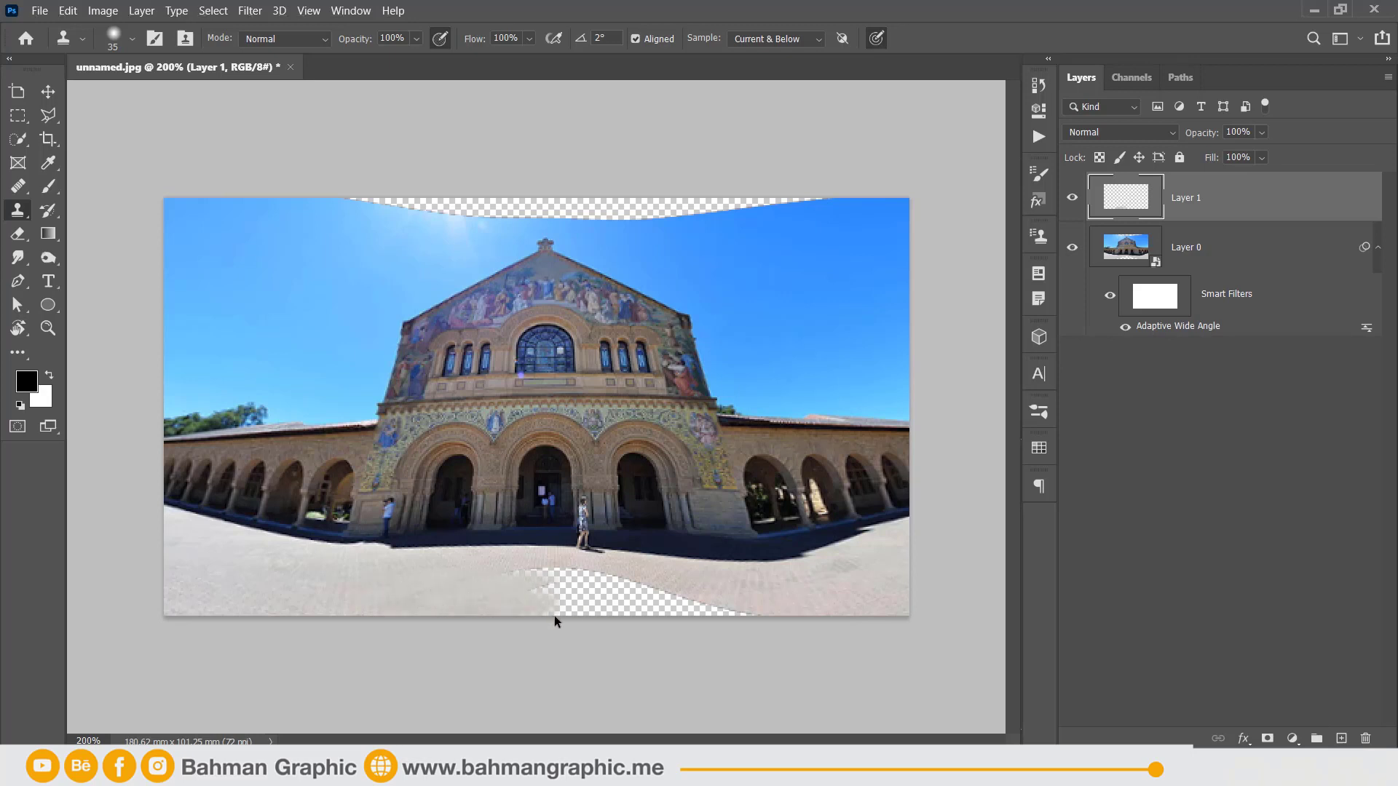